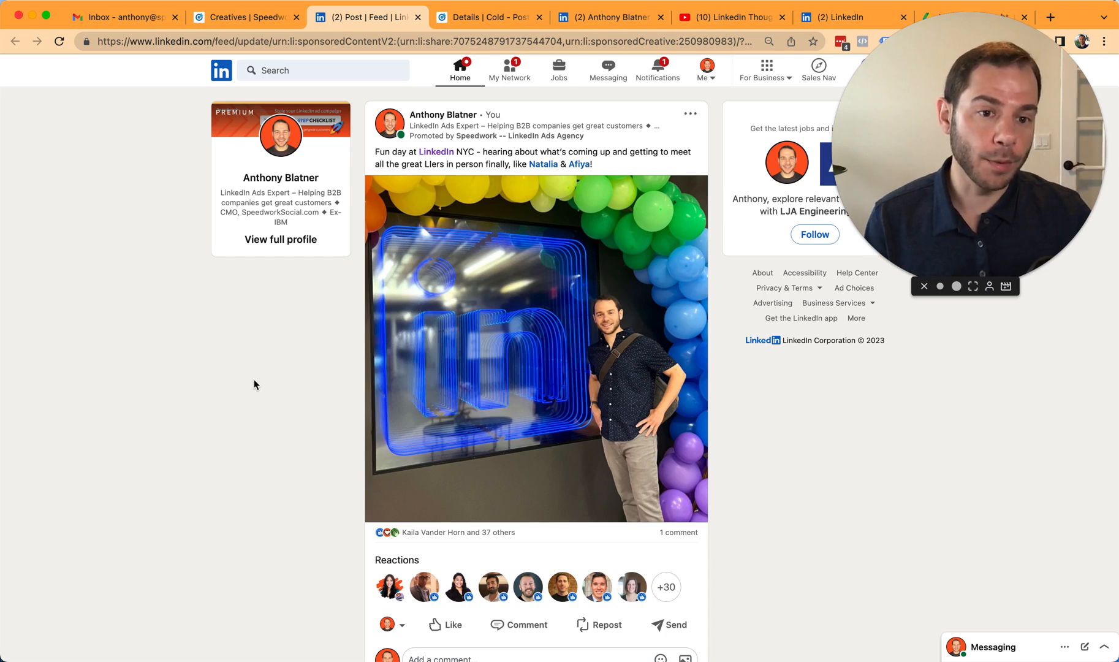
- Switch to the YouTube video on LinkedIn Thought Leader Ads
{"action": "left_click", "coordinate": [7, 356]}
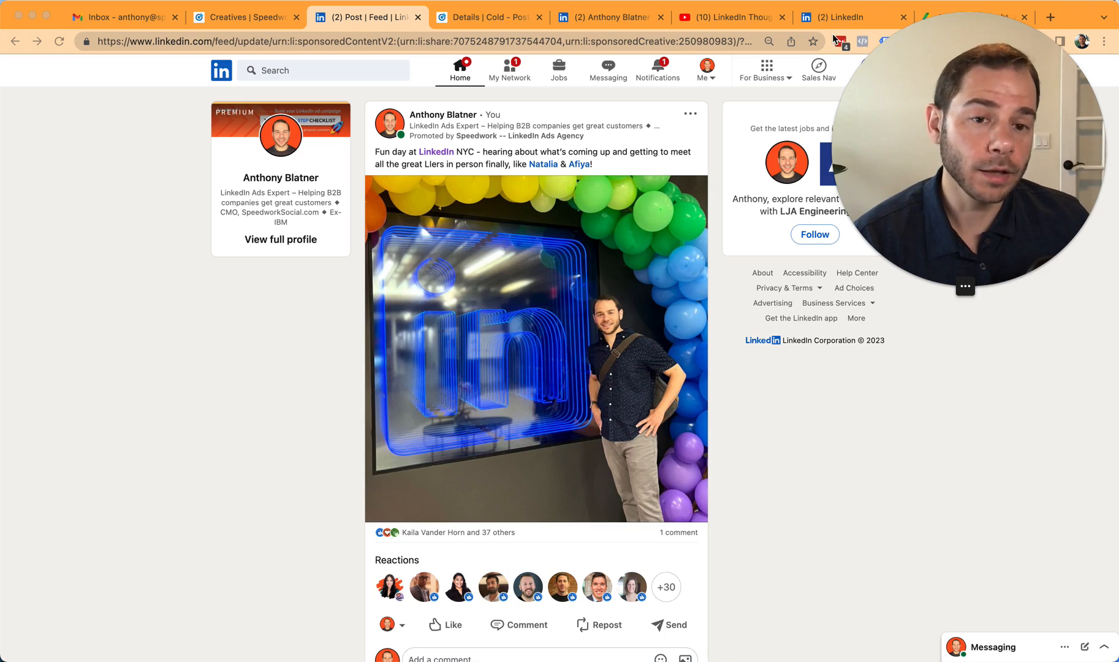
{"action": "left_click", "coordinate": [725, 22]}
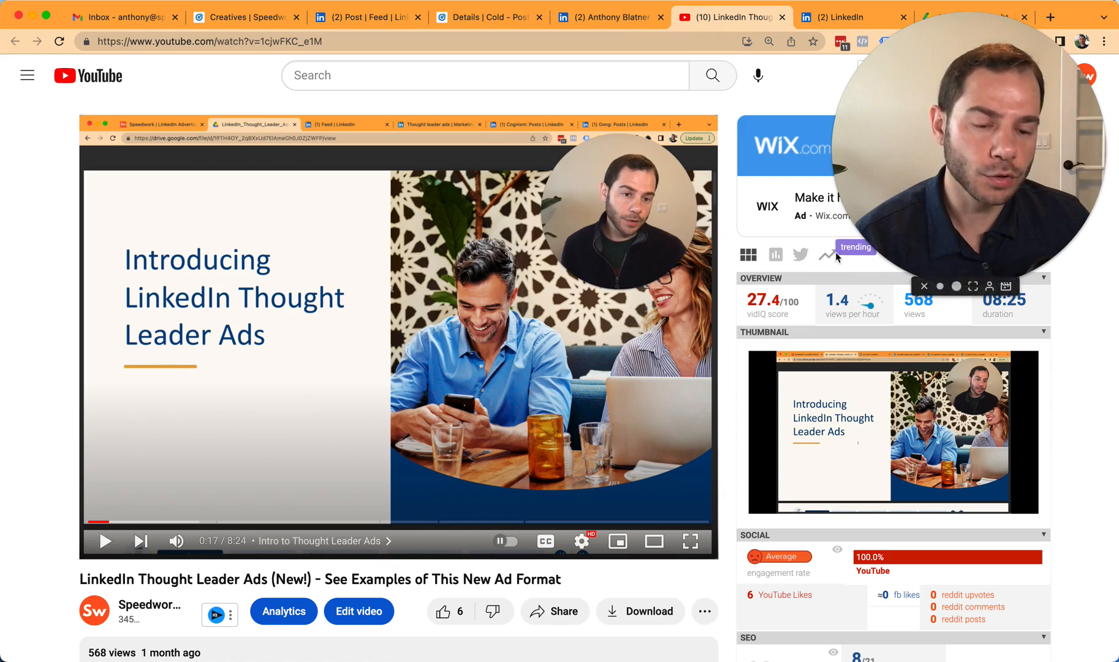
{"action": "left_click", "coordinate": [941, 286]}
- Switch to LinkedIn_Thought_Leader_Ads_Intro.pdf in Google Drive and review the pages on feed appearance, image specifications and desktop ad anatomy
{"action": "left_click", "coordinate": [974, 17]}
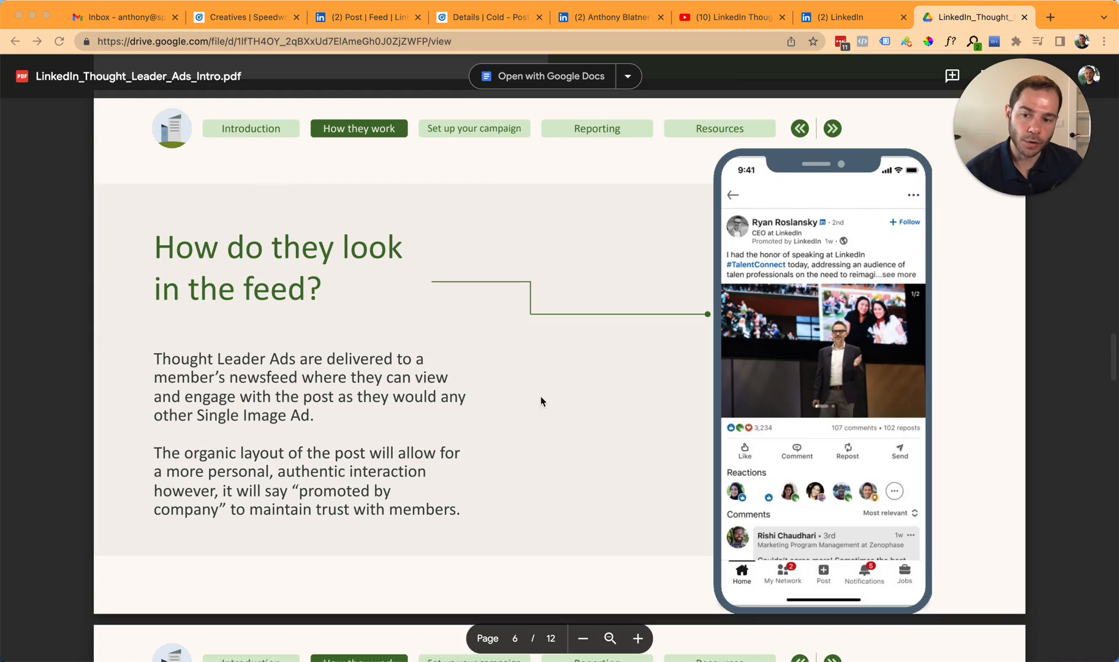
{"action": "scroll", "coordinate": [558, 401], "scroll_direction": "up", "scroll_amount": 1}
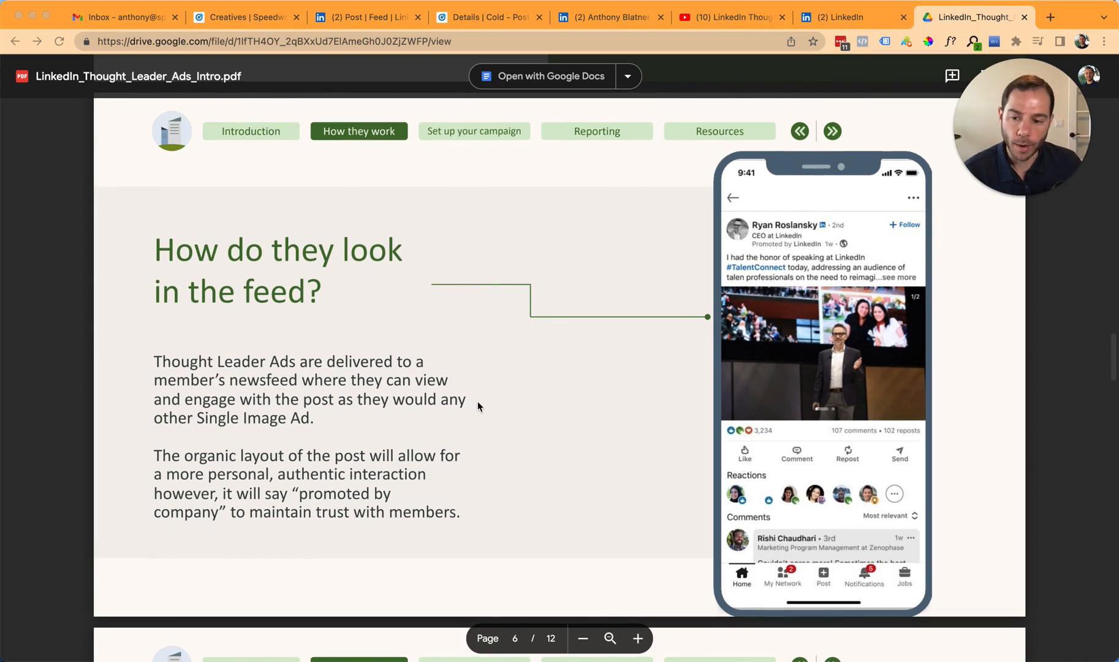
{"action": "scroll", "coordinate": [477, 401], "scroll_direction": "down", "scroll_amount": 13}
{"action": "scroll", "coordinate": [478, 406], "scroll_direction": "down", "scroll_amount": 4}
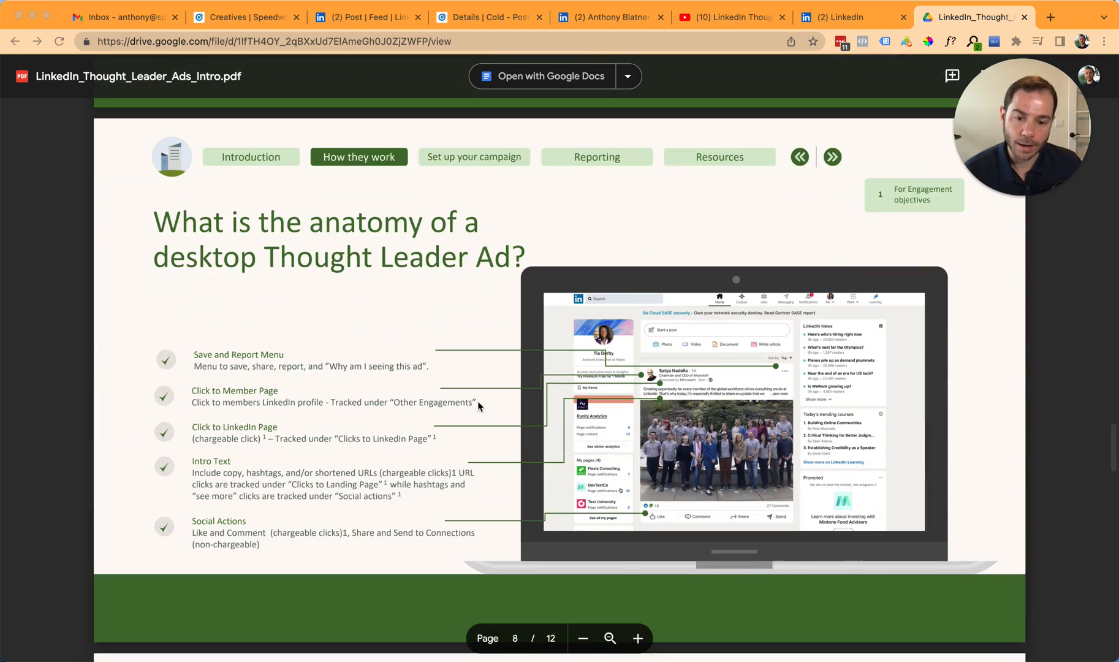
{"action": "scroll", "coordinate": [484, 385], "scroll_direction": "up", "scroll_amount": 6}
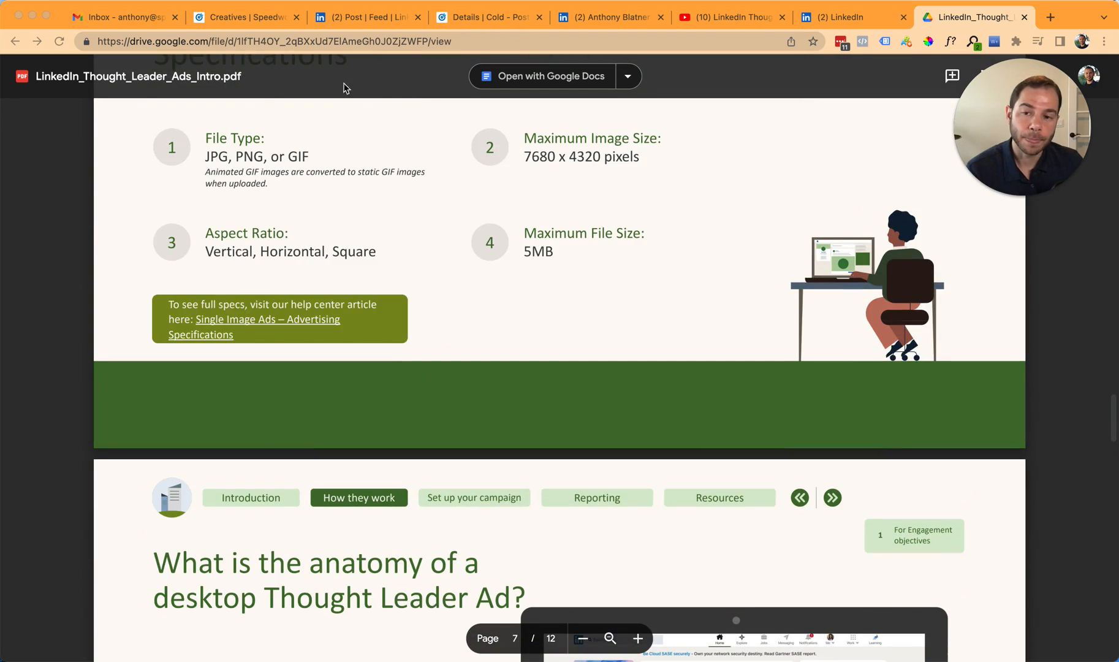
- Switch to the employee's LinkedIn profile and the promoted LinkedIn NYC post to compare them
{"action": "left_click", "coordinate": [595, 22]}
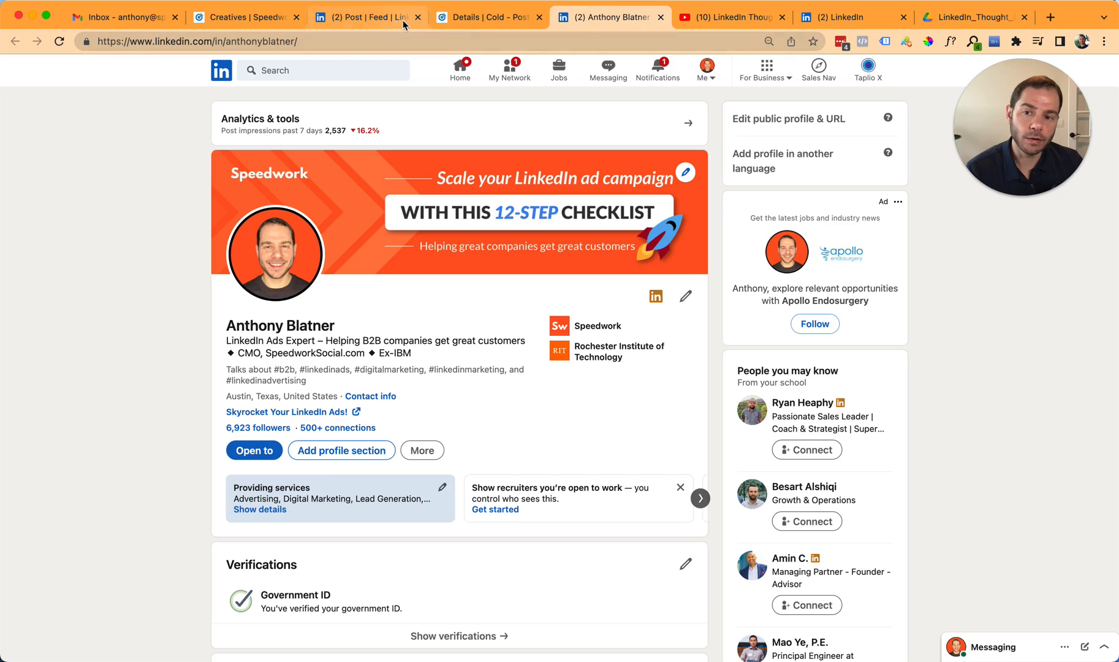
{"action": "left_click", "coordinate": [371, 23]}
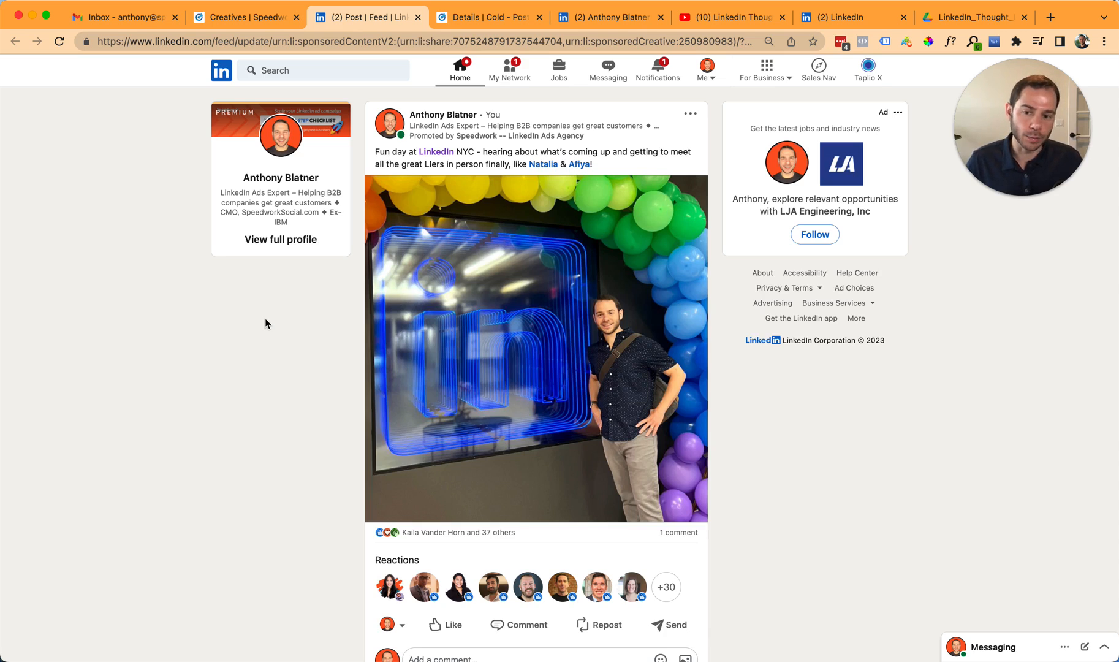
- Switch to Campaign Manager and review the Cold - Posts - Engagement - Image campaign's objective, ad format, placements, bidding and conversion tracking
{"action": "key", "text": "ctrl+Tab"}
{"action": "left_click", "coordinate": [581, 141]}
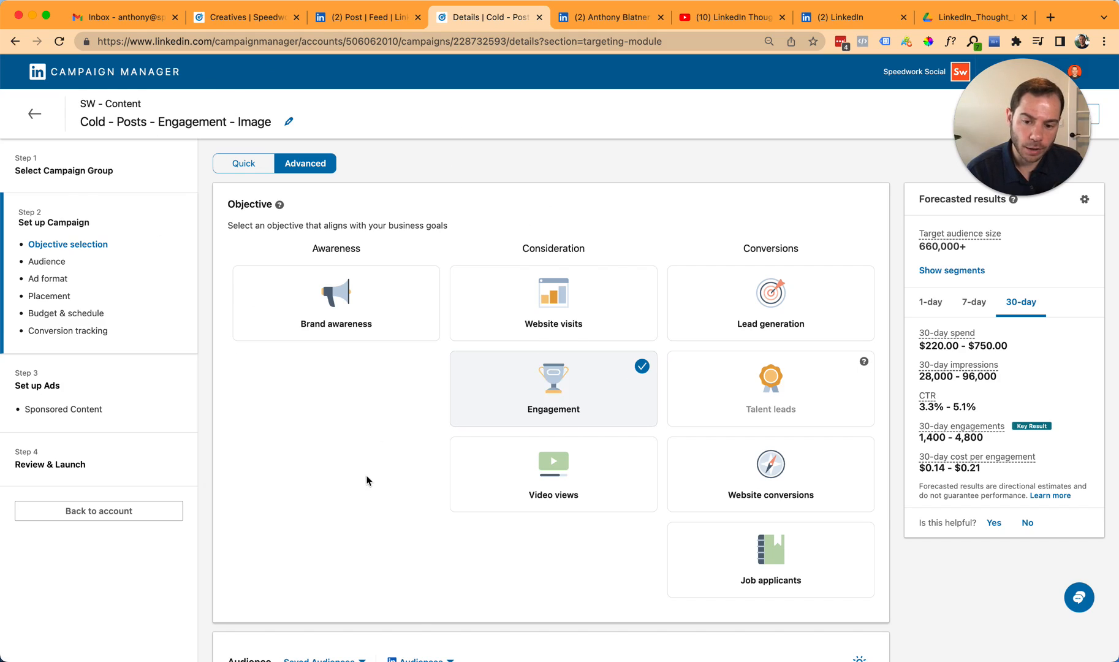
{"action": "scroll", "coordinate": [370, 480], "scroll_direction": "down", "scroll_amount": 9}
{"action": "scroll", "coordinate": [374, 468], "scroll_direction": "down", "scroll_amount": 12}
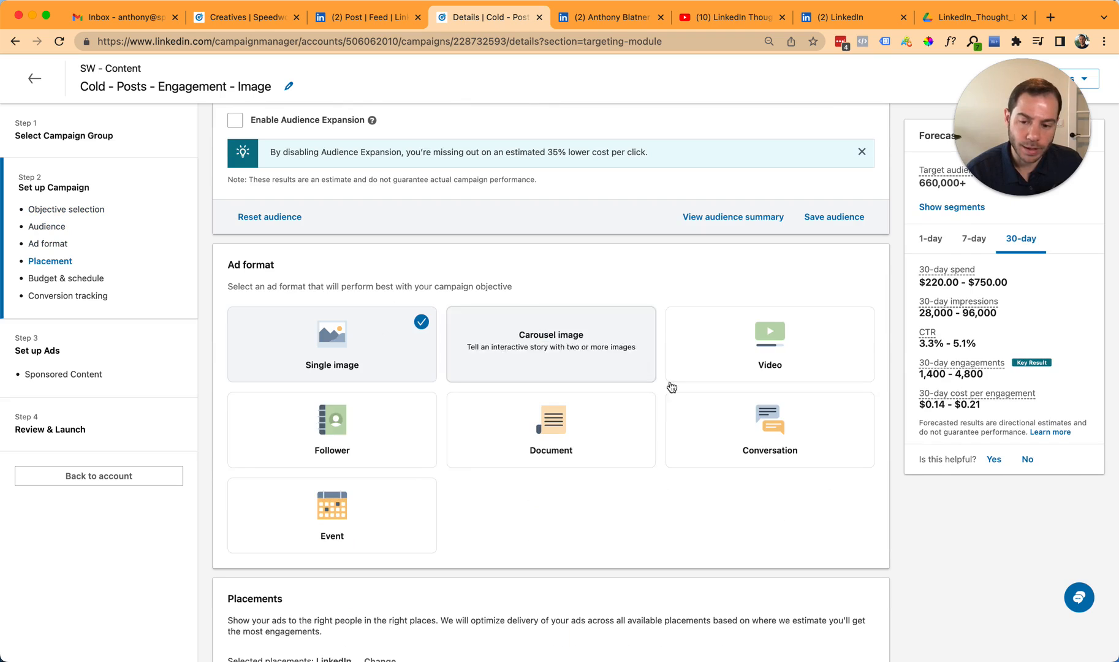
{"action": "scroll", "coordinate": [566, 465], "scroll_direction": "down", "scroll_amount": 2}
{"action": "scroll", "coordinate": [491, 368], "scroll_direction": "down", "scroll_amount": 10}
{"action": "scroll", "coordinate": [453, 266], "scroll_direction": "up", "scroll_amount": 8}
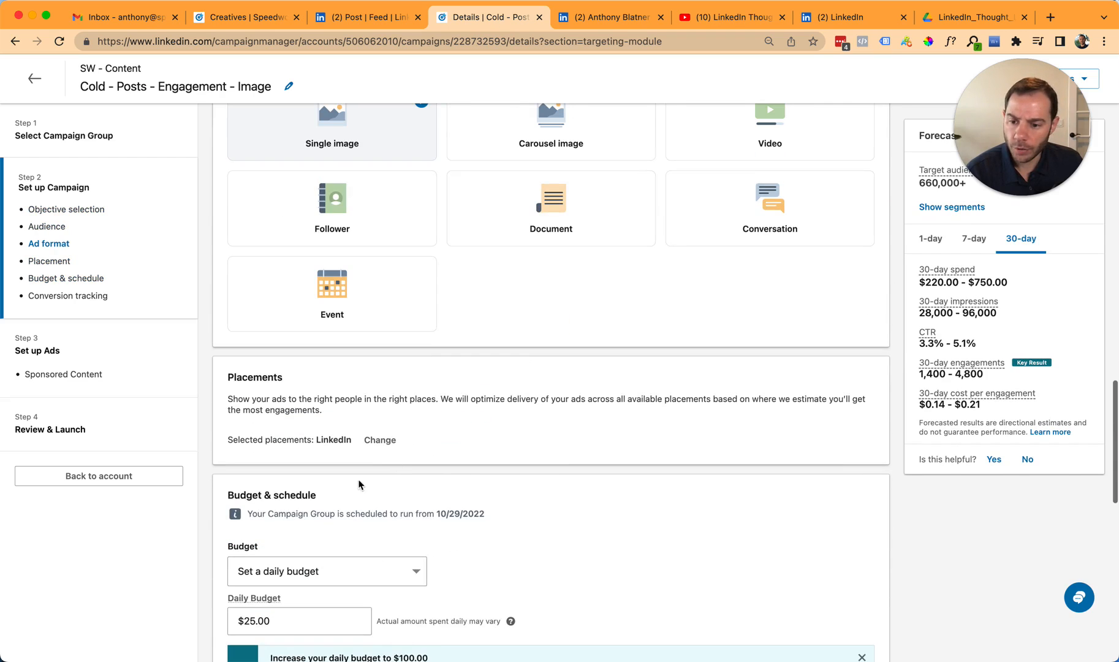
{"action": "left_click", "coordinate": [390, 446]}
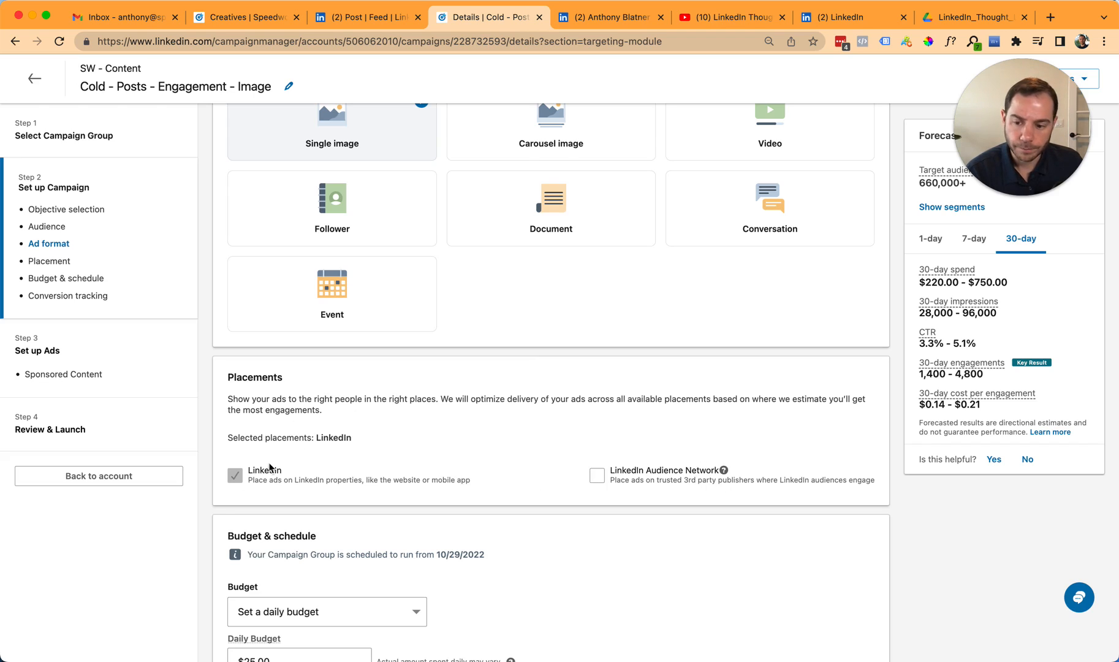
{"action": "scroll", "coordinate": [391, 450], "scroll_direction": "down", "scroll_amount": 10}
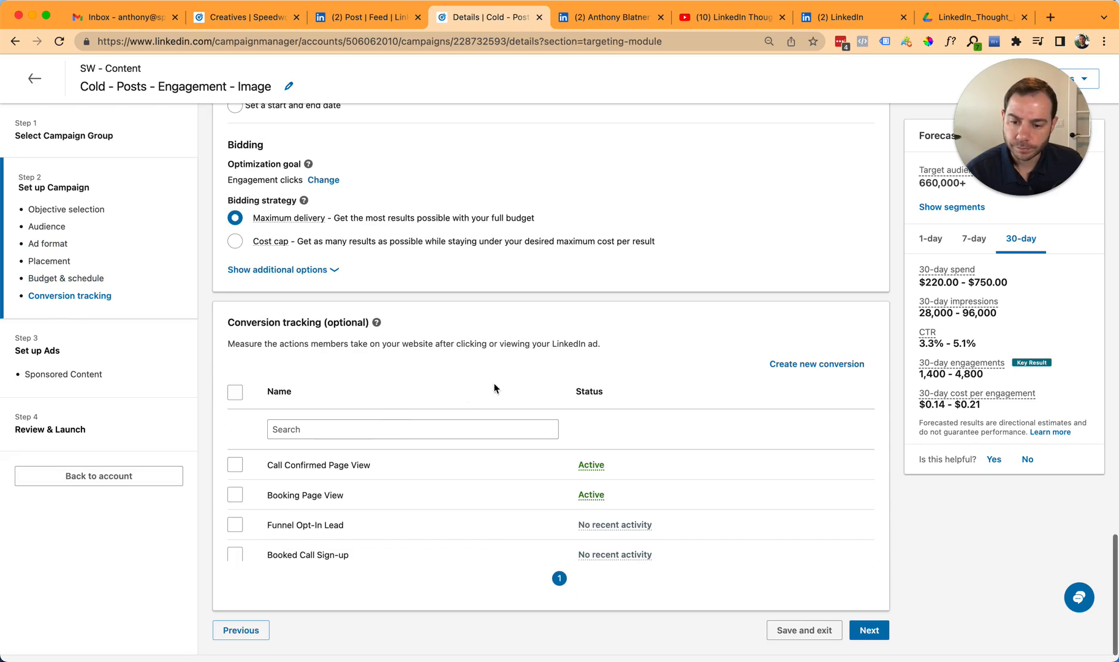
- Continue to the campaign's ad setup and browse existing content from the Employee category
{"action": "left_click", "coordinate": [872, 602]}
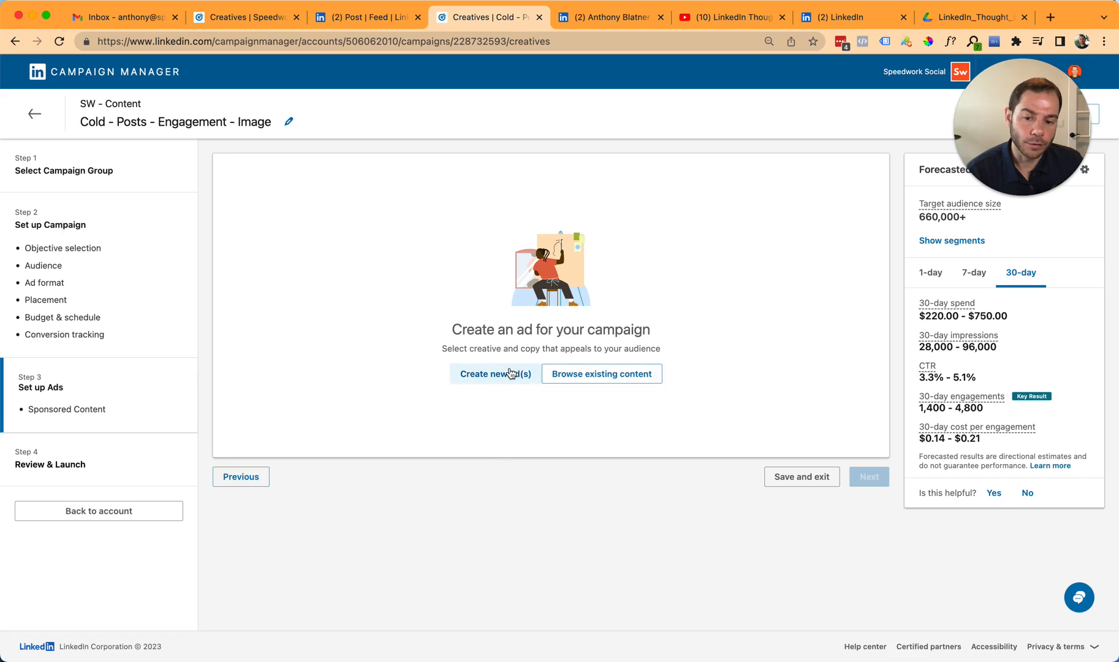
{"action": "left_click", "coordinate": [620, 378]}
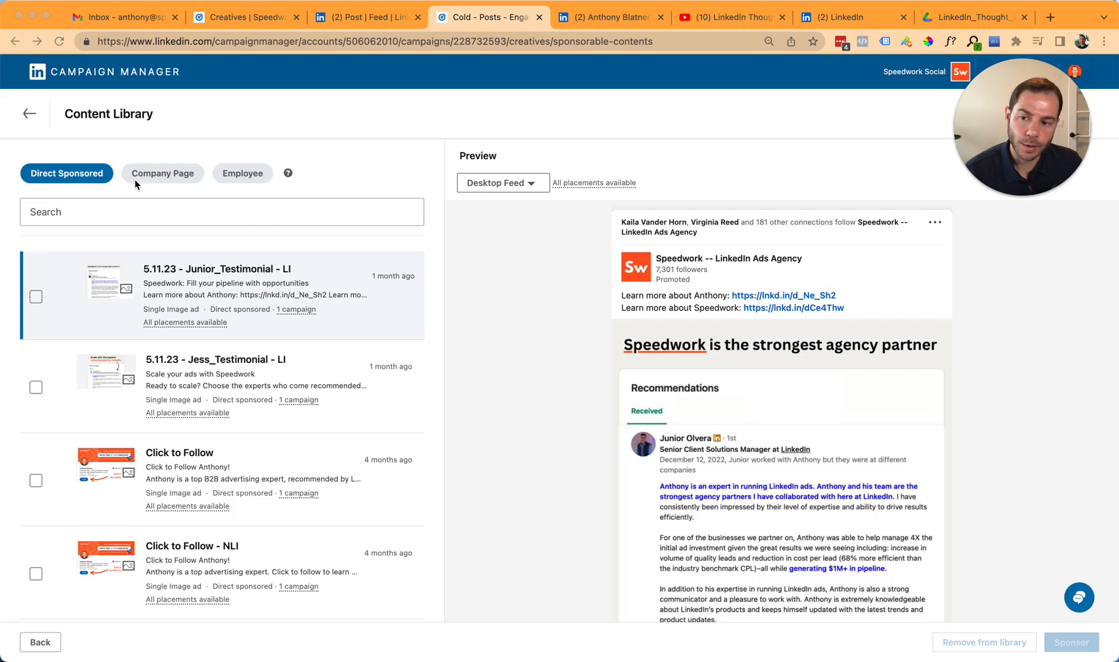
{"action": "left_click", "coordinate": [179, 144]}
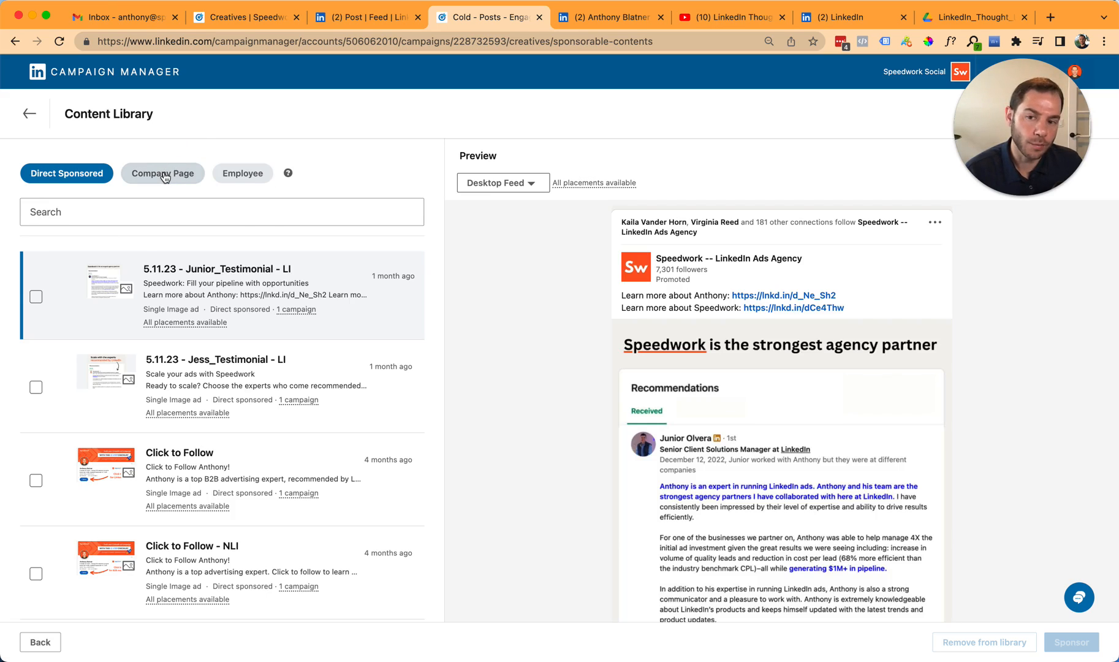
{"action": "left_click", "coordinate": [243, 174]}
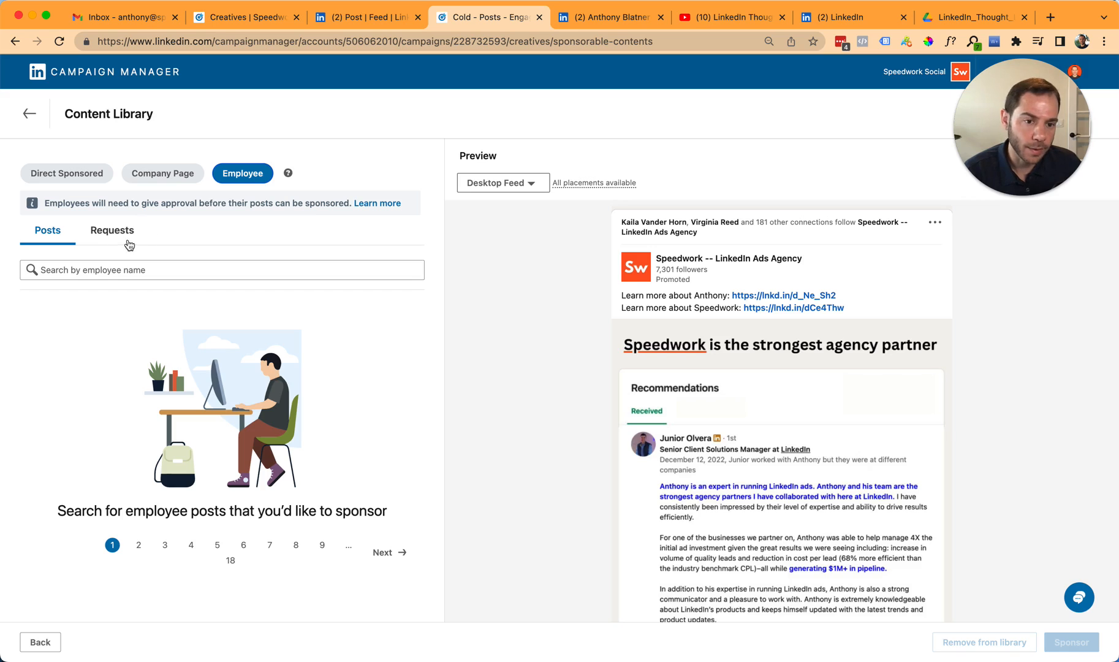
- Search the employee posts by the employee's full name and select the matching person
{"action": "left_click", "coordinate": [125, 270]}
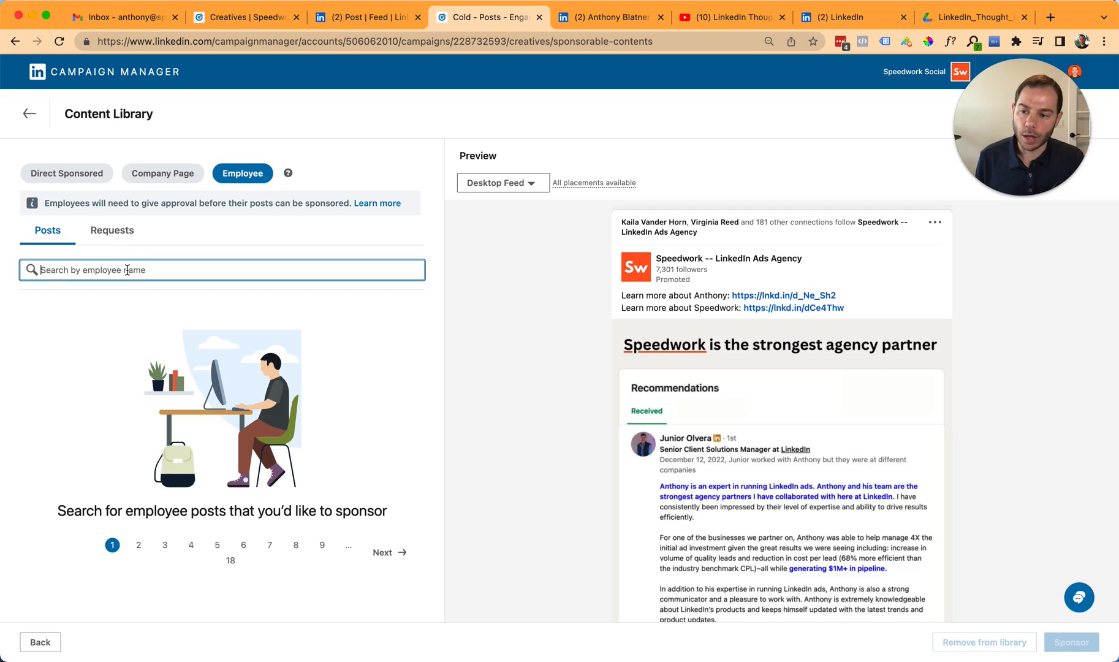
{"action": "type", "text": "anthony blatner"}
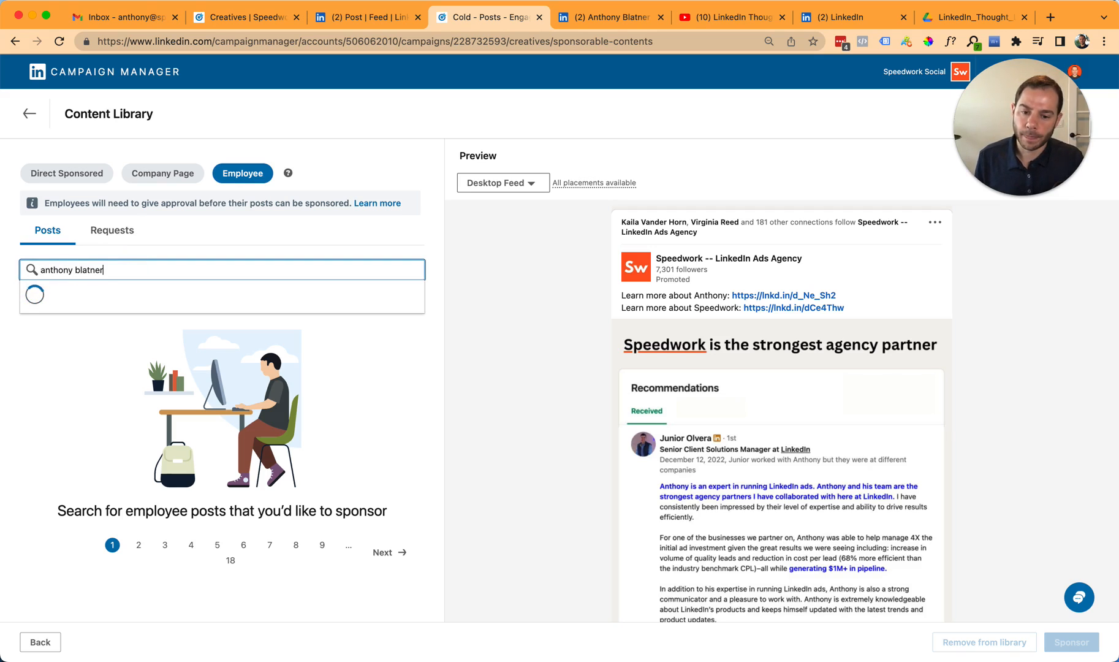
{"action": "left_click", "coordinate": [195, 298]}
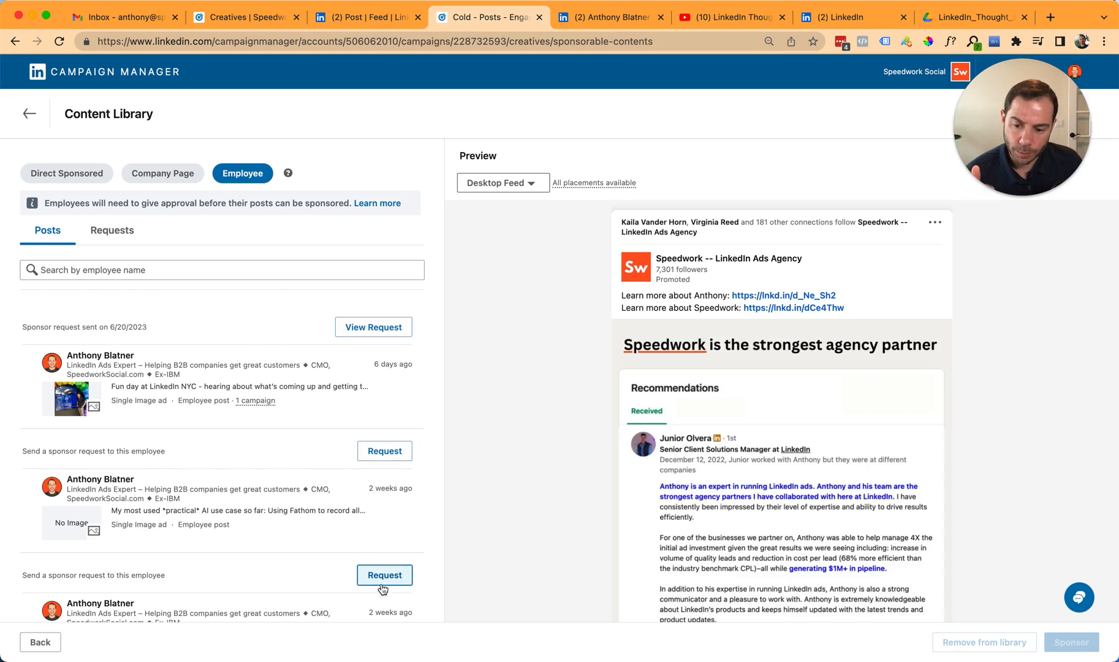
- Preview the employee's posts about the practical AI use case and organic subscriptions
{"action": "left_click", "coordinate": [267, 509]}
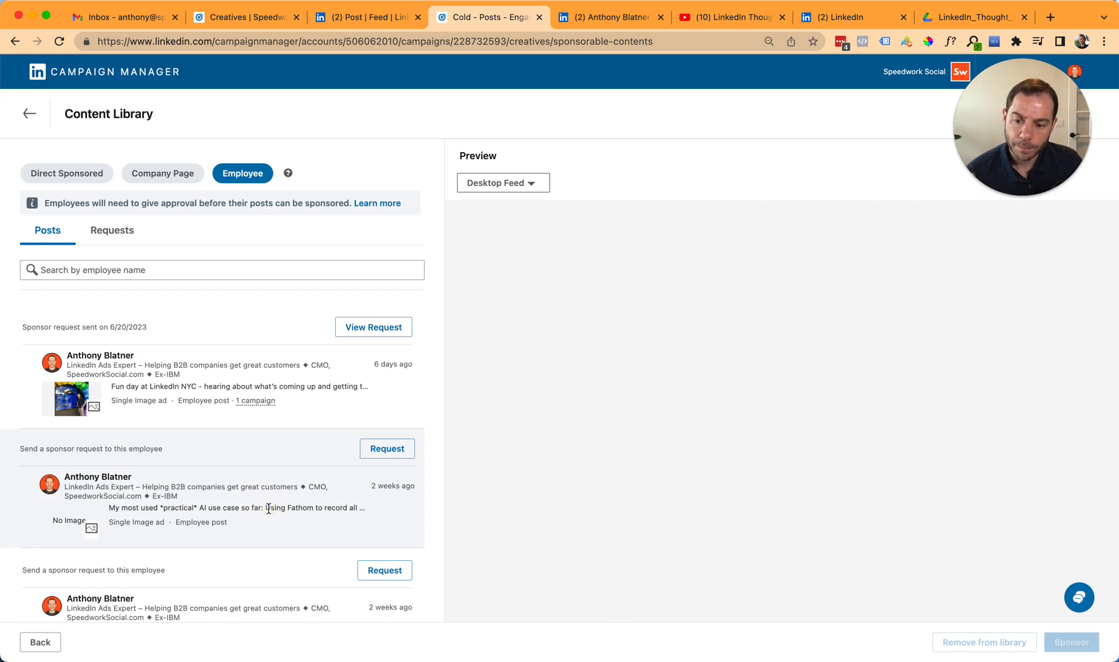
{"action": "scroll", "coordinate": [274, 503], "scroll_direction": "down", "scroll_amount": 3}
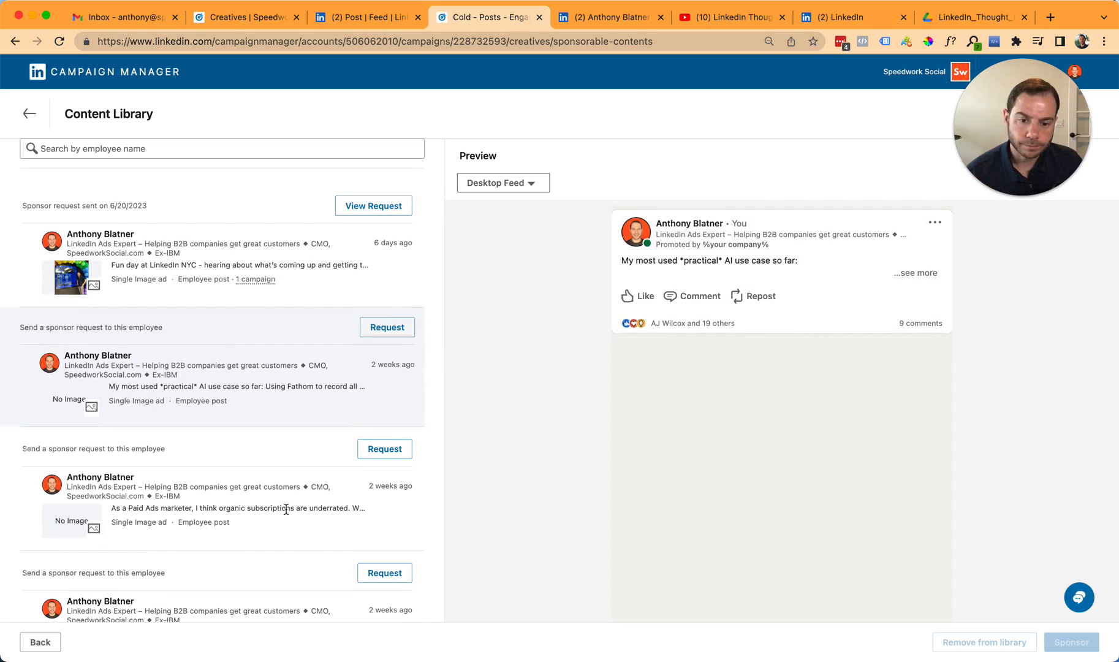
{"action": "left_click", "coordinate": [285, 508]}
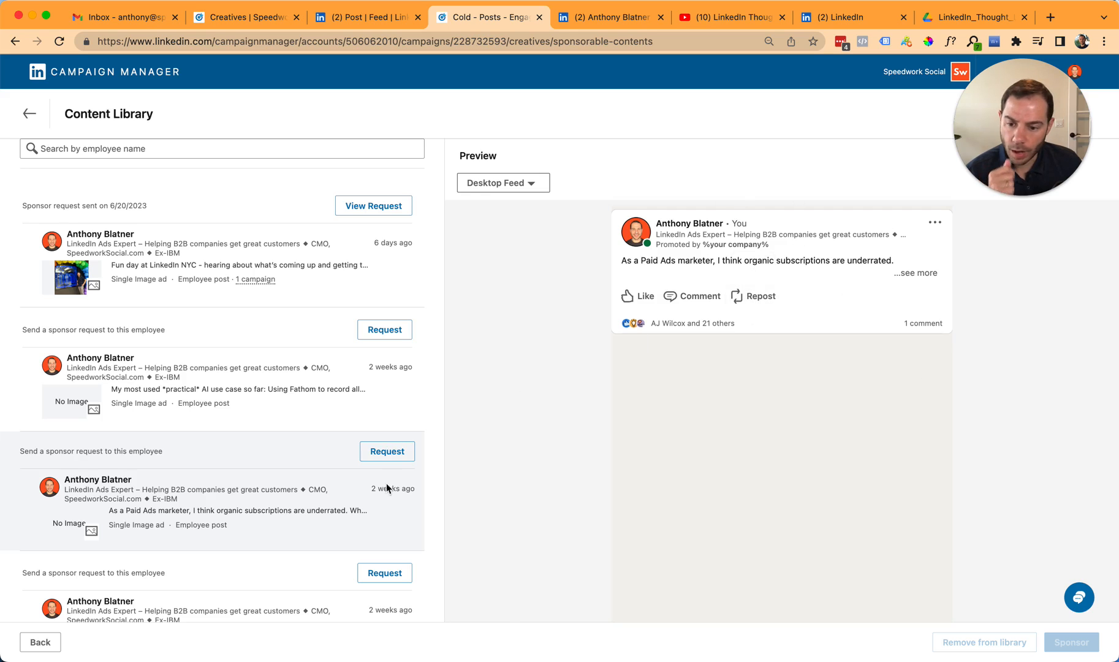
{"action": "scroll", "coordinate": [254, 456], "scroll_direction": "down", "scroll_amount": 4}
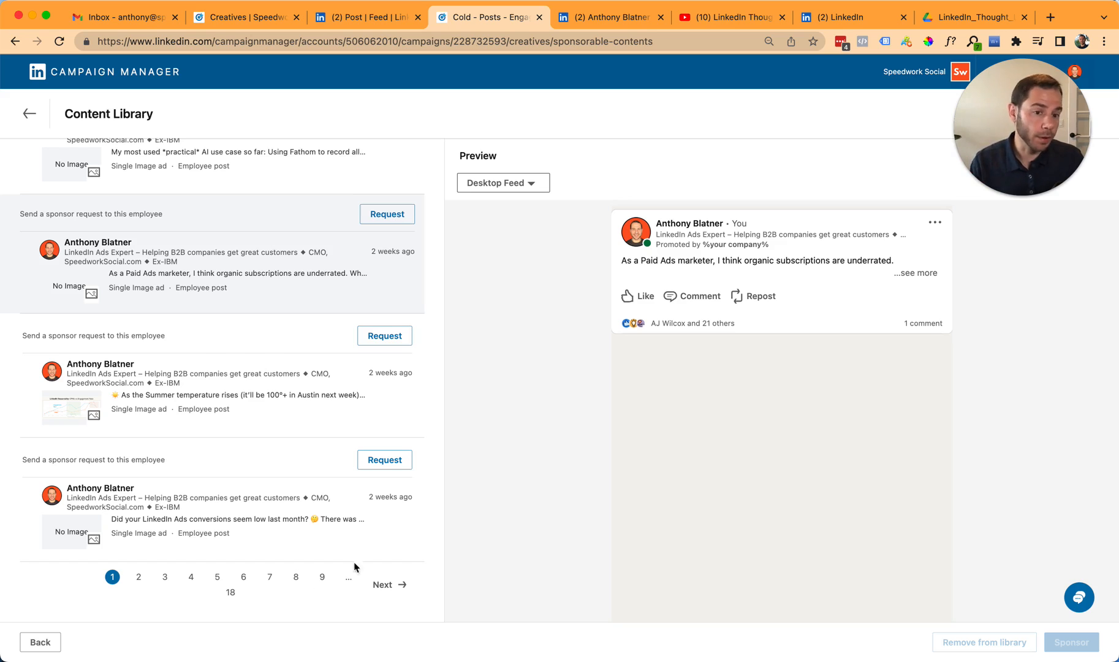
- Browse the employee's older posts back to page 16 and preview the full #LinkedInAds post about the expanded industries list
{"action": "left_click", "coordinate": [232, 593]}
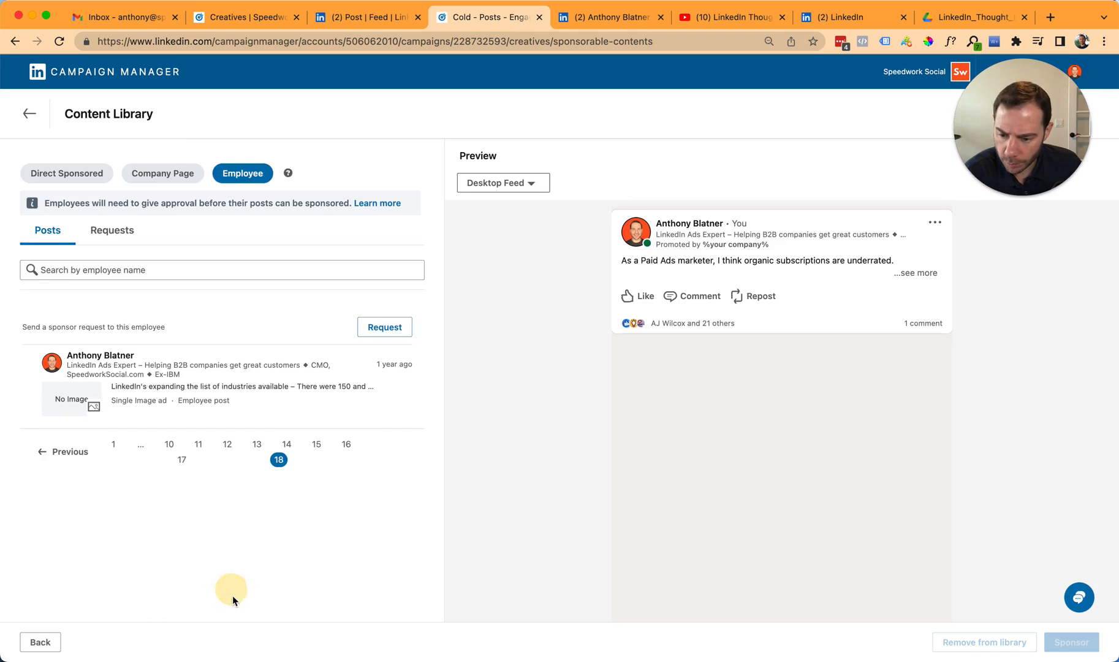
{"action": "left_click", "coordinate": [71, 453]}
{"action": "scroll", "coordinate": [197, 502], "scroll_direction": "down", "scroll_amount": 10}
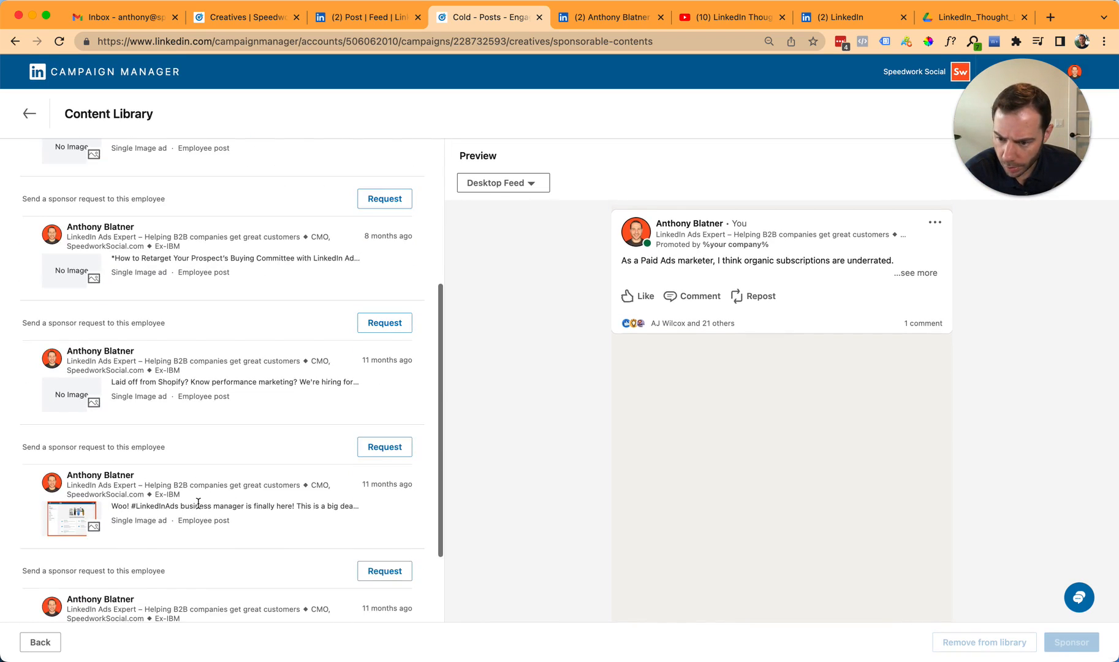
{"action": "left_click", "coordinate": [62, 582]}
{"action": "scroll", "coordinate": [301, 570], "scroll_direction": "down", "scroll_amount": 6}
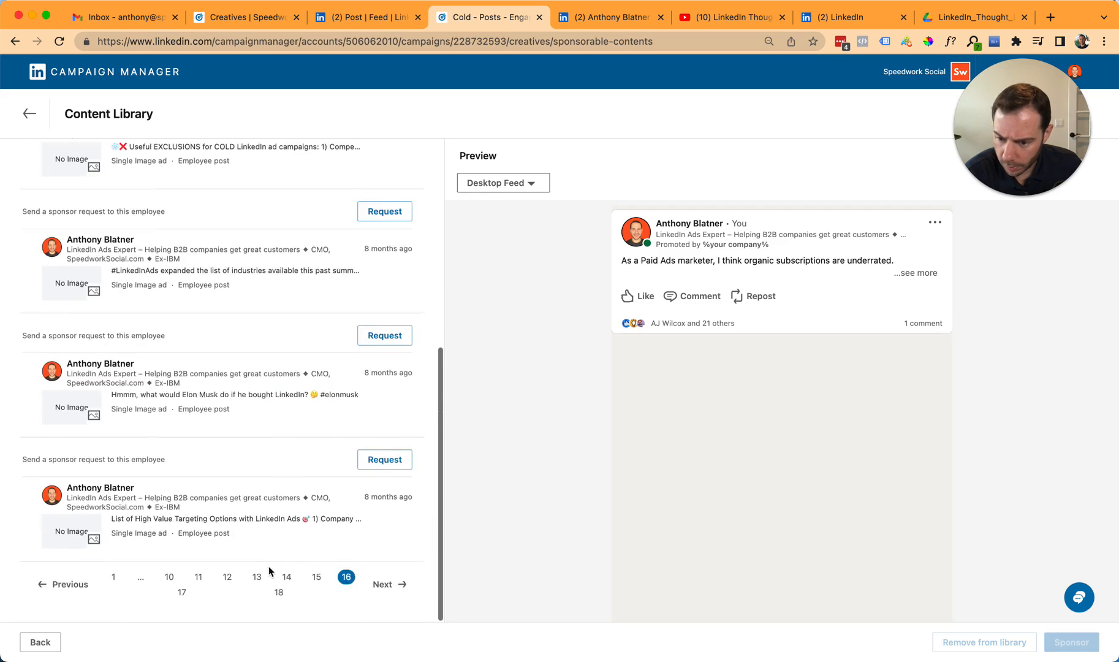
{"action": "scroll", "coordinate": [263, 558], "scroll_direction": "up", "scroll_amount": 4}
{"action": "scroll", "coordinate": [245, 478], "scroll_direction": "up", "scroll_amount": 2}
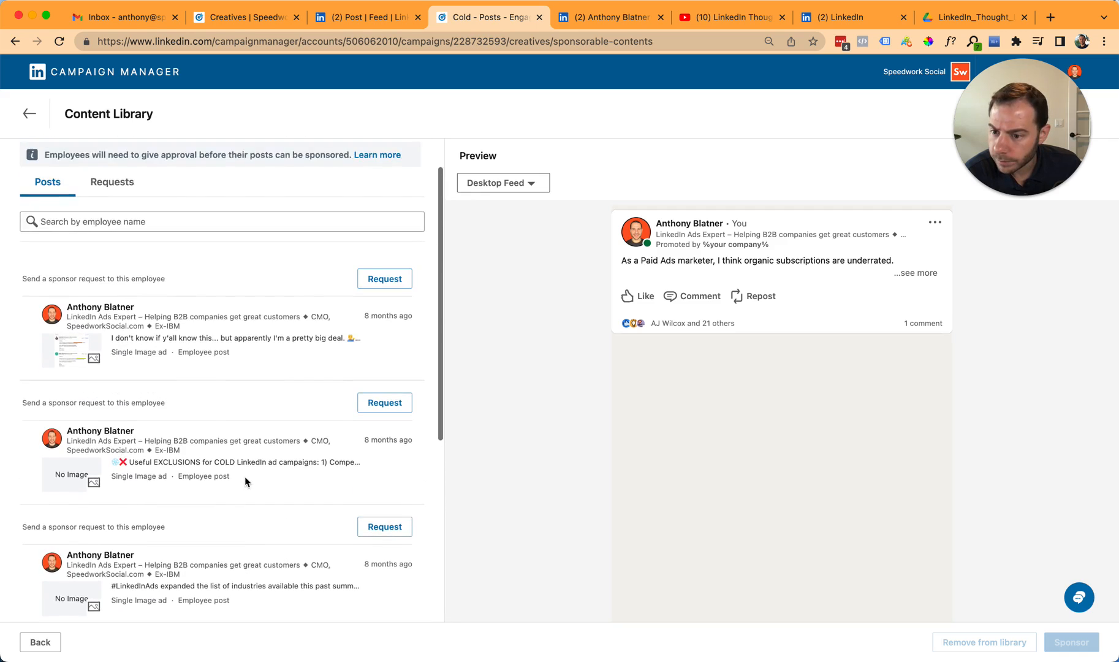
{"action": "scroll", "coordinate": [245, 475], "scroll_direction": "down", "scroll_amount": 5}
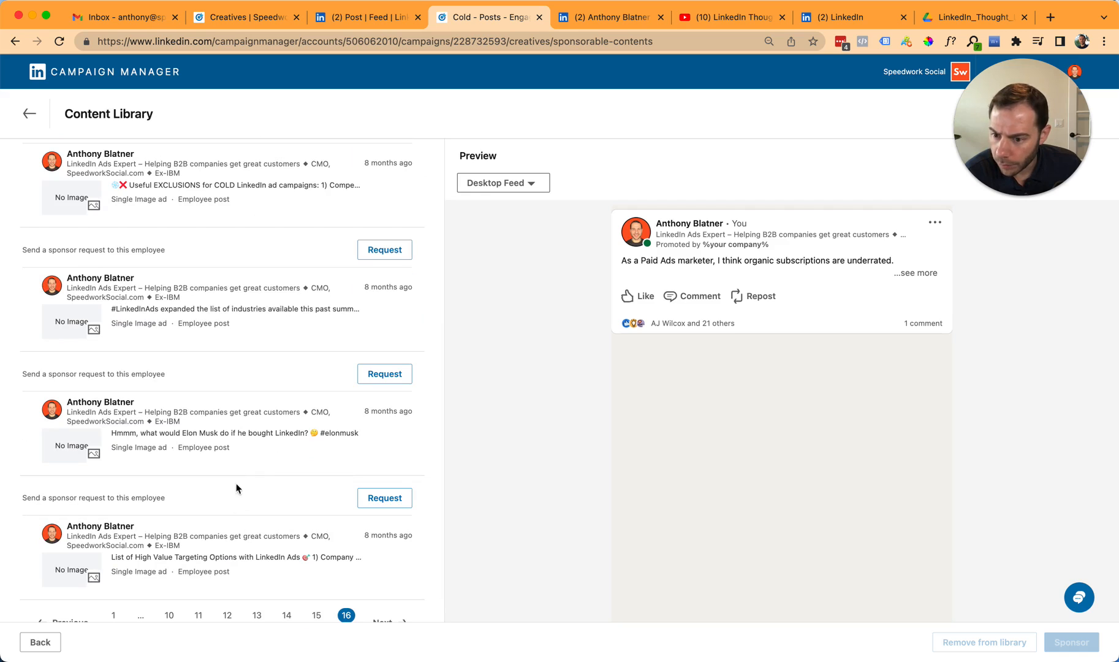
{"action": "left_click", "coordinate": [247, 334]}
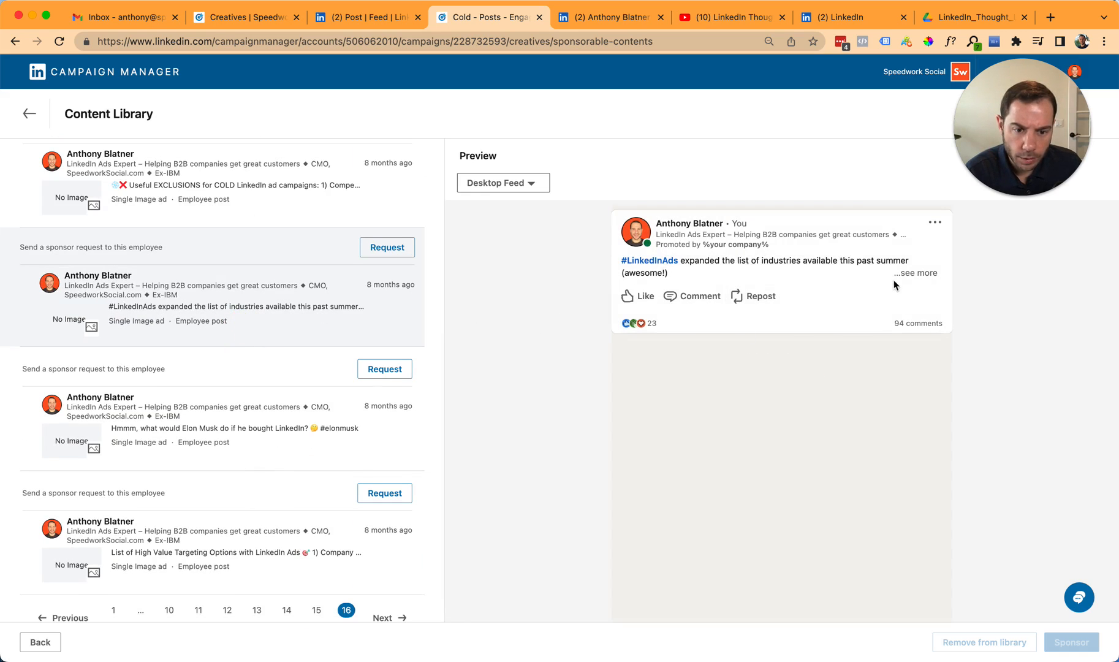
{"action": "left_click", "coordinate": [919, 274]}
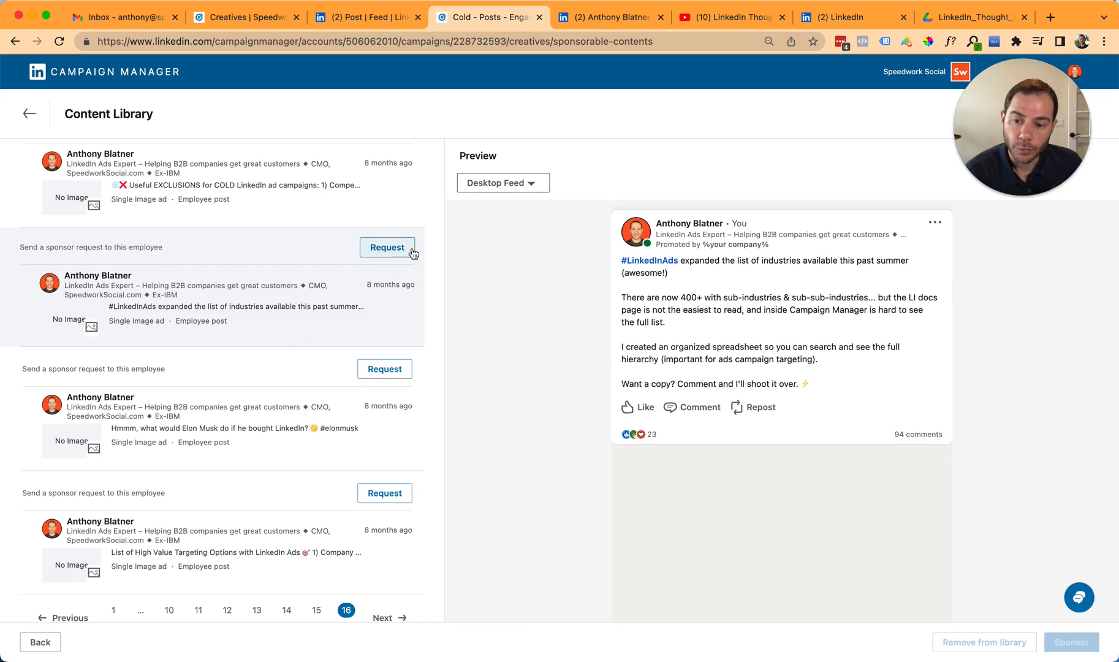
- Read the sponsorship approval and disclosure terms, and send the employee a sponsor request for the #LinkedInAds industries post
{"action": "left_click", "coordinate": [392, 247]}
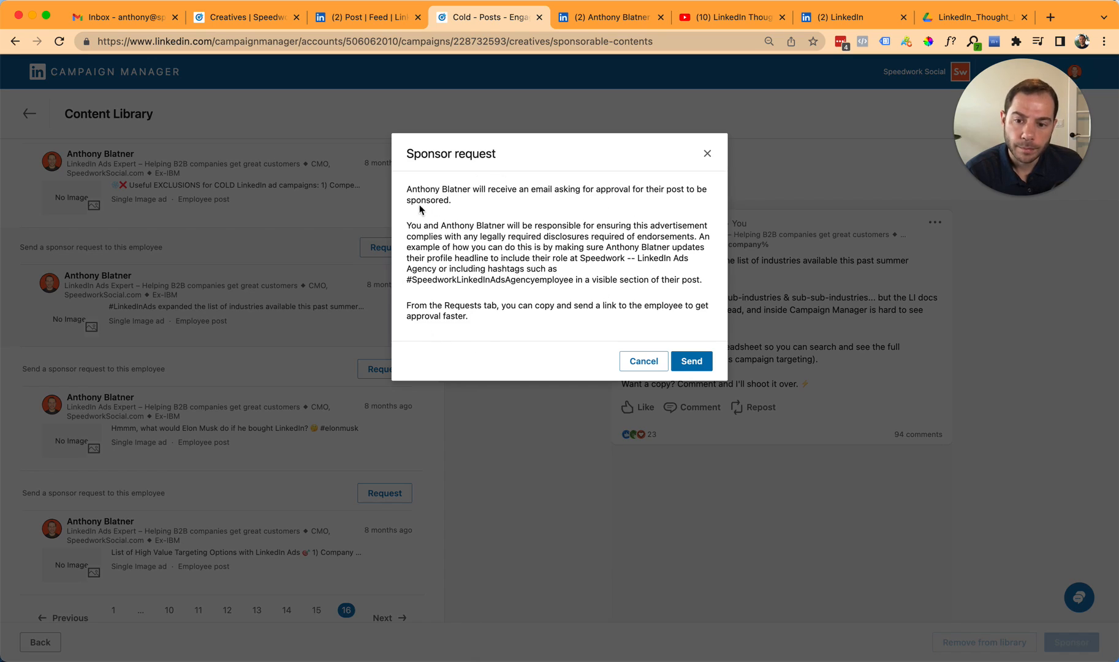
{"action": "left_click_drag", "start_coordinate": [405, 189], "coordinate": [713, 198]}
{"action": "left_click", "coordinate": [570, 340]}
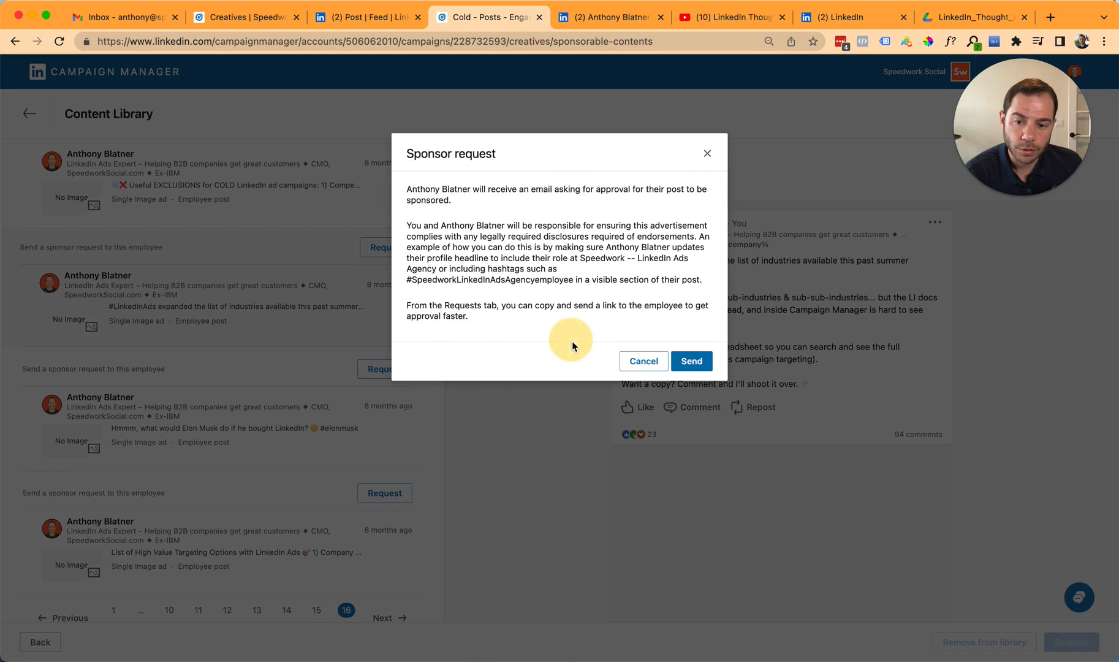
{"action": "left_click_drag", "start_coordinate": [401, 226], "coordinate": [576, 337]}
{"action": "left_click", "coordinate": [575, 337]}
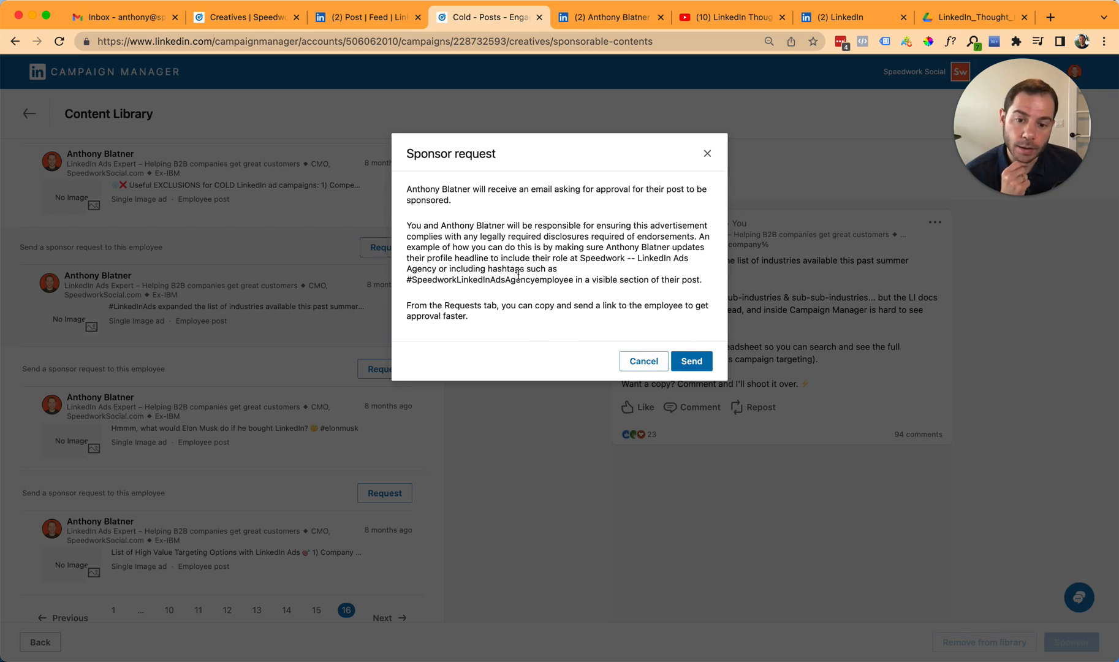
{"action": "left_click", "coordinate": [693, 366]}
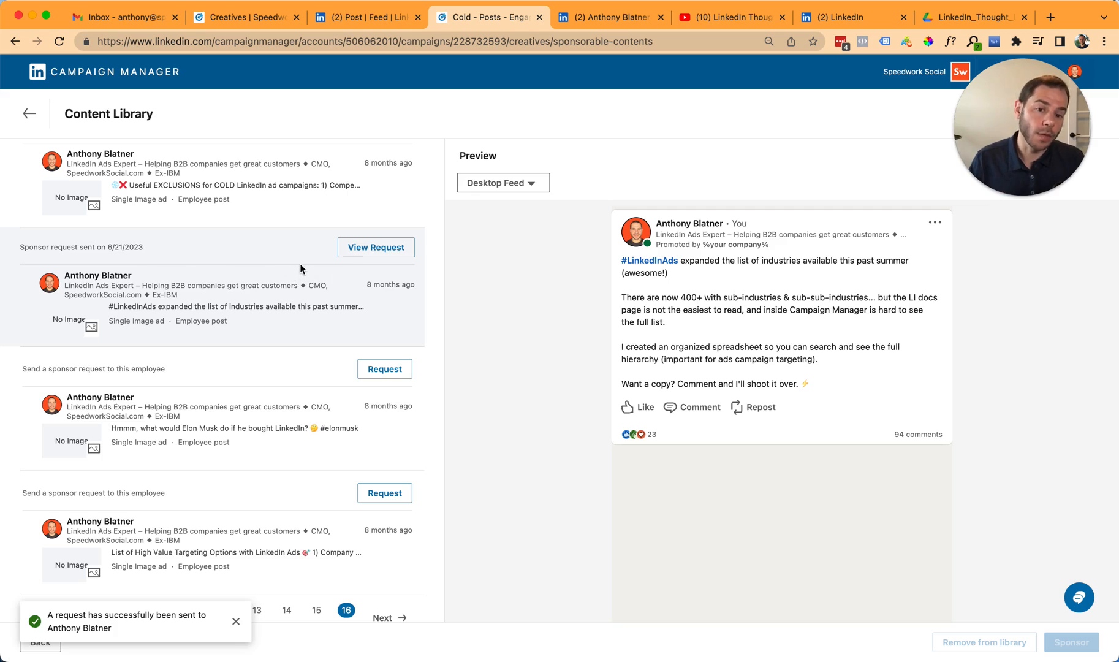
- View the pending sponsor request for the #LinkedInAds industries post, read its link help, and copy the approval link
{"action": "left_click", "coordinate": [373, 247]}
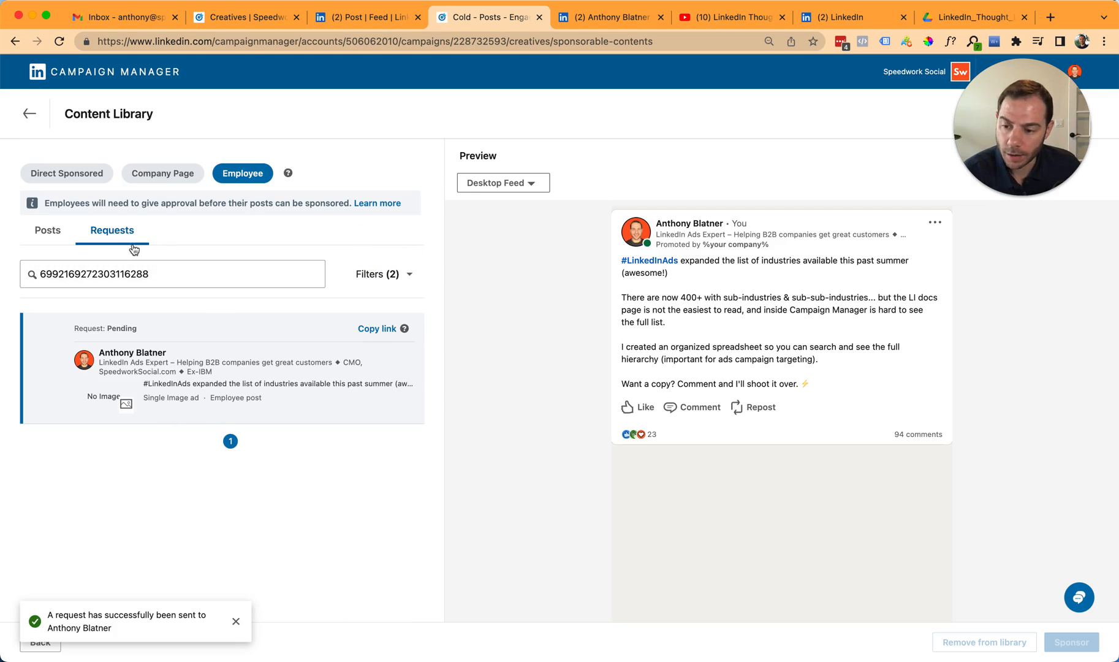
{"action": "left_click", "coordinate": [404, 329]}
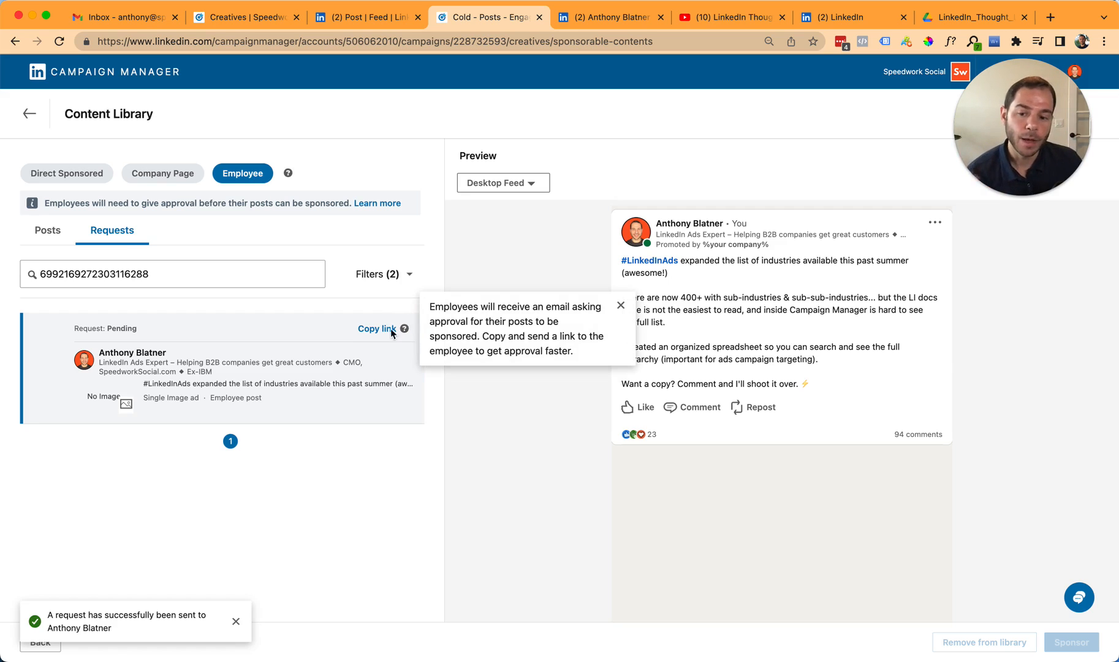
{"action": "left_click", "coordinate": [375, 329]}
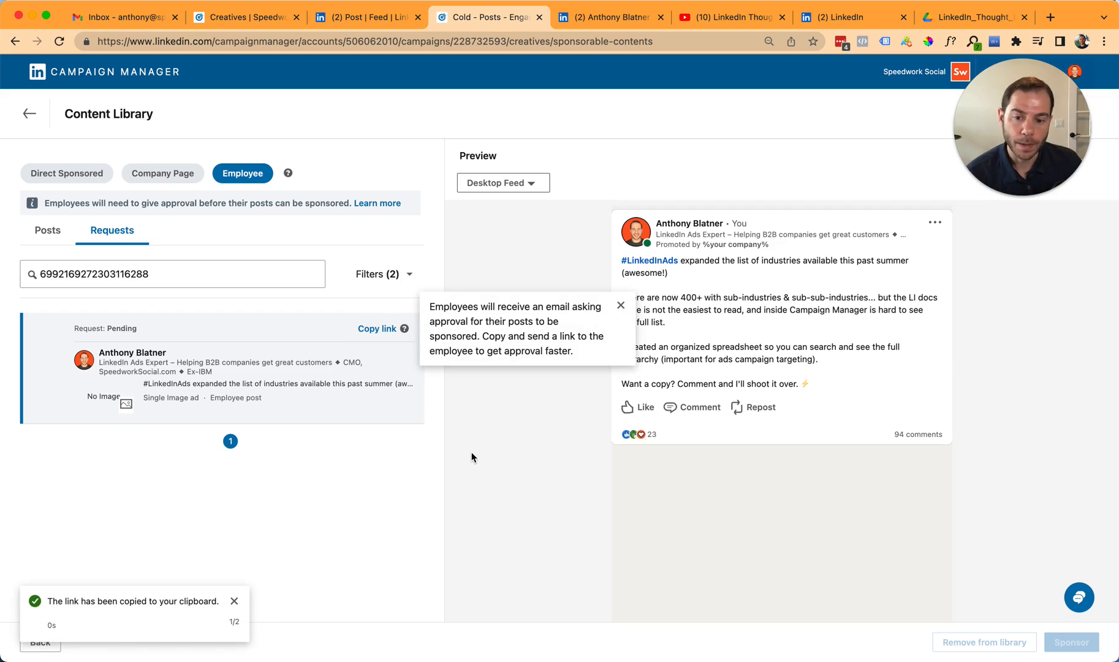
- Switch to Gmail, search the mail for from:linkedin.com "sponsor your post", and open the LinkedIn sponsorship request email
{"action": "left_click", "coordinate": [125, 17]}
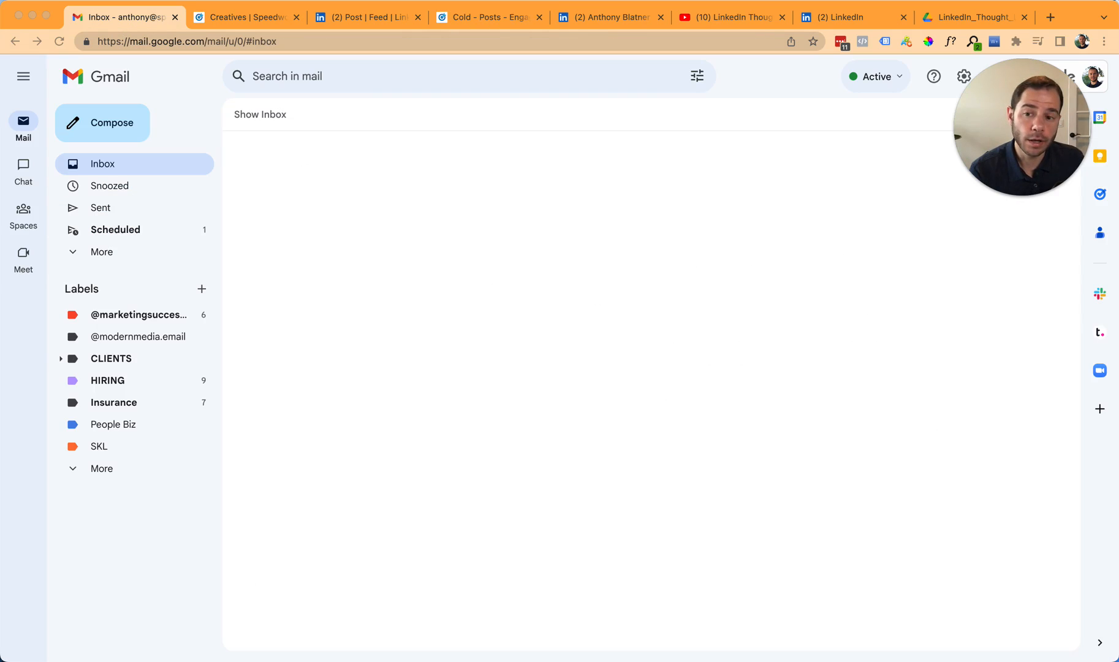
{"action": "left_click", "coordinate": [420, 78]}
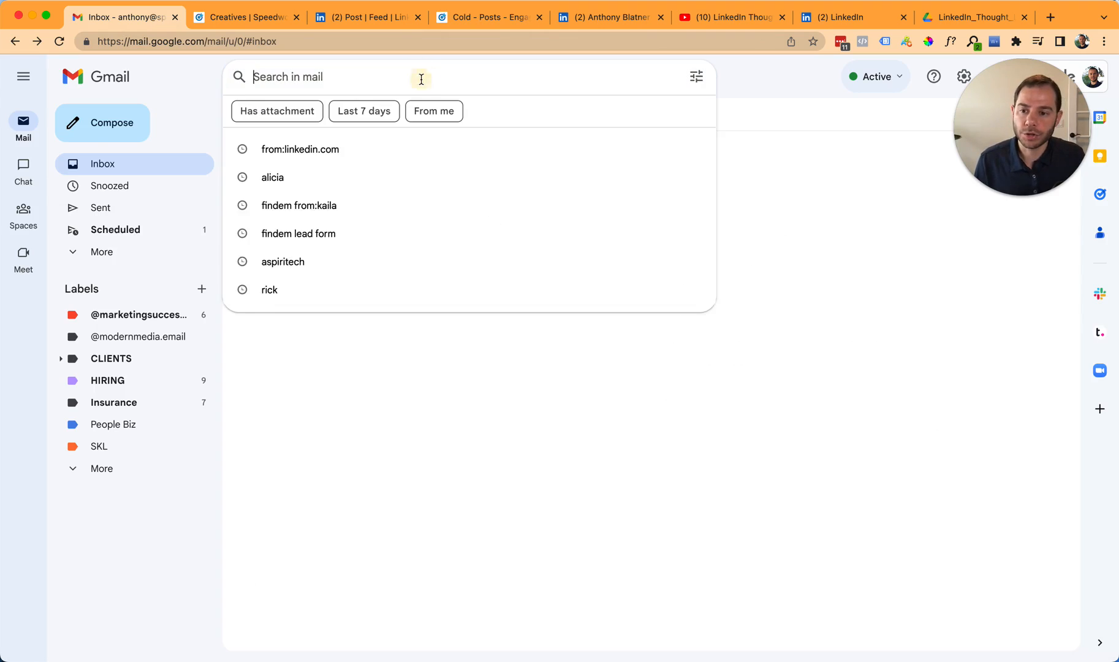
{"action": "type", "text": "fronm:linkdin"}
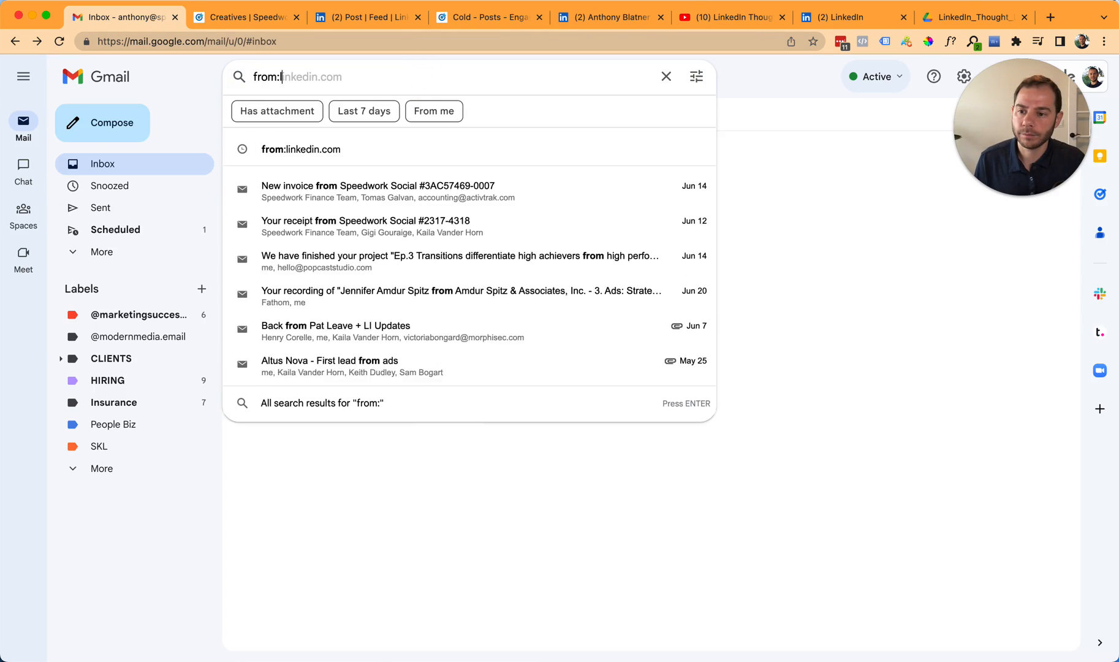
{"action": "key", "text": "BackSpace"}
{"action": "key", "text": "BackSpace"}
{"action": "key", "text": "BackSpace"}
{"action": "type", "text": "edin.c"}
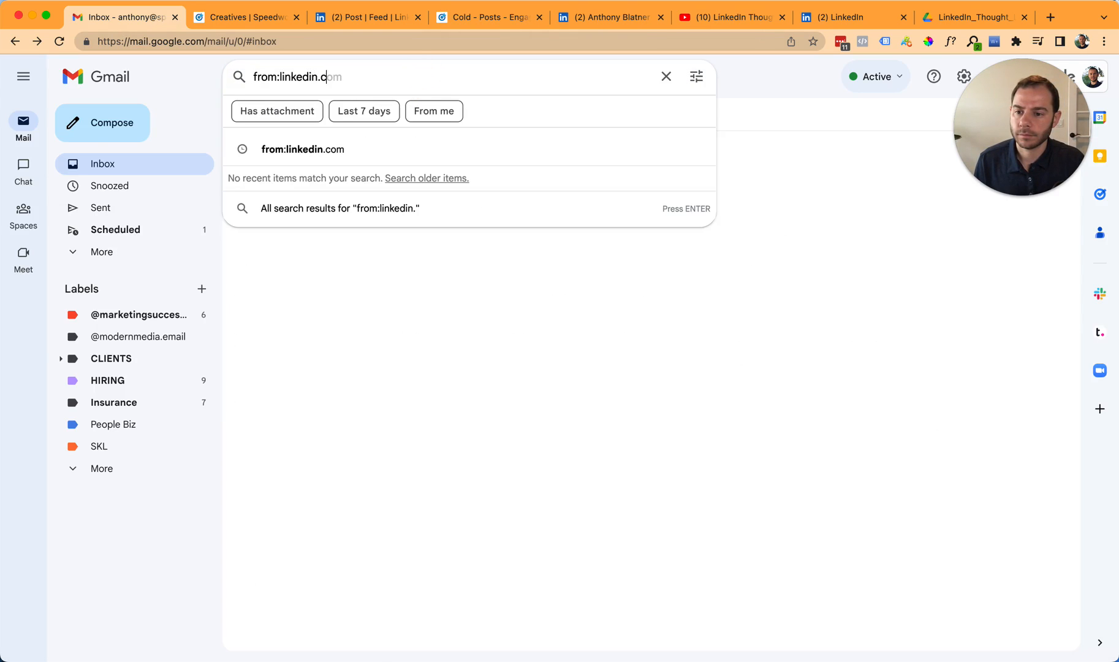
{"action": "type", "text": "om \"sponsor your post\""}
{"action": "key", "text": "alt+Left"}
{"action": "key", "text": "alt+Left"}
{"action": "key", "text": "alt+Left"}
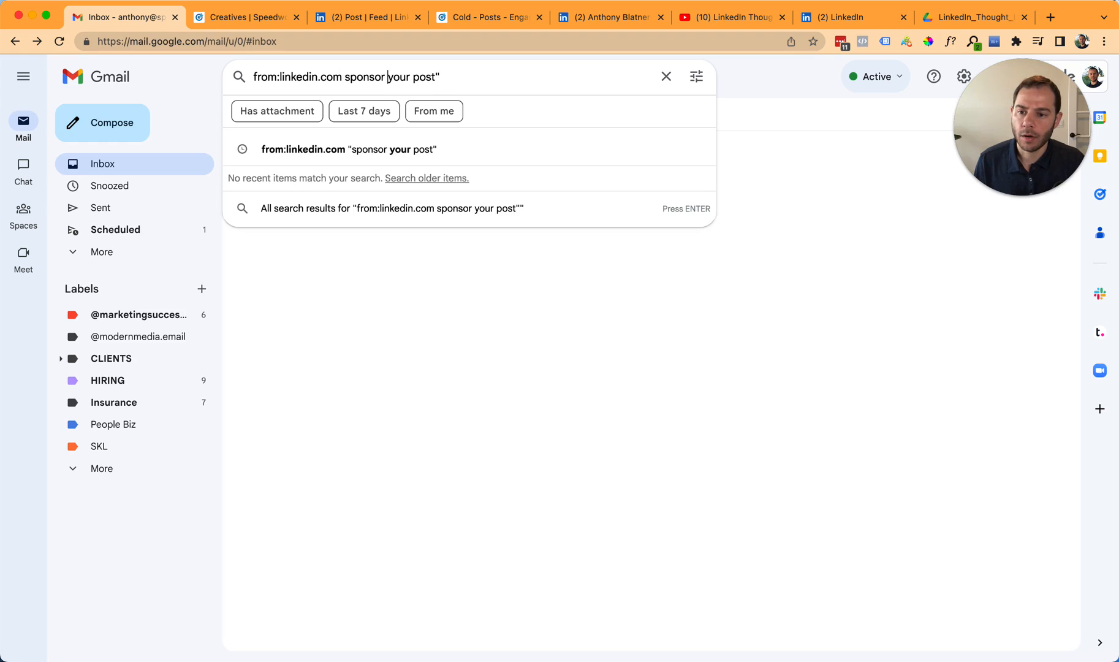
{"action": "type", "text": "\""}
{"action": "key", "text": "Return"}
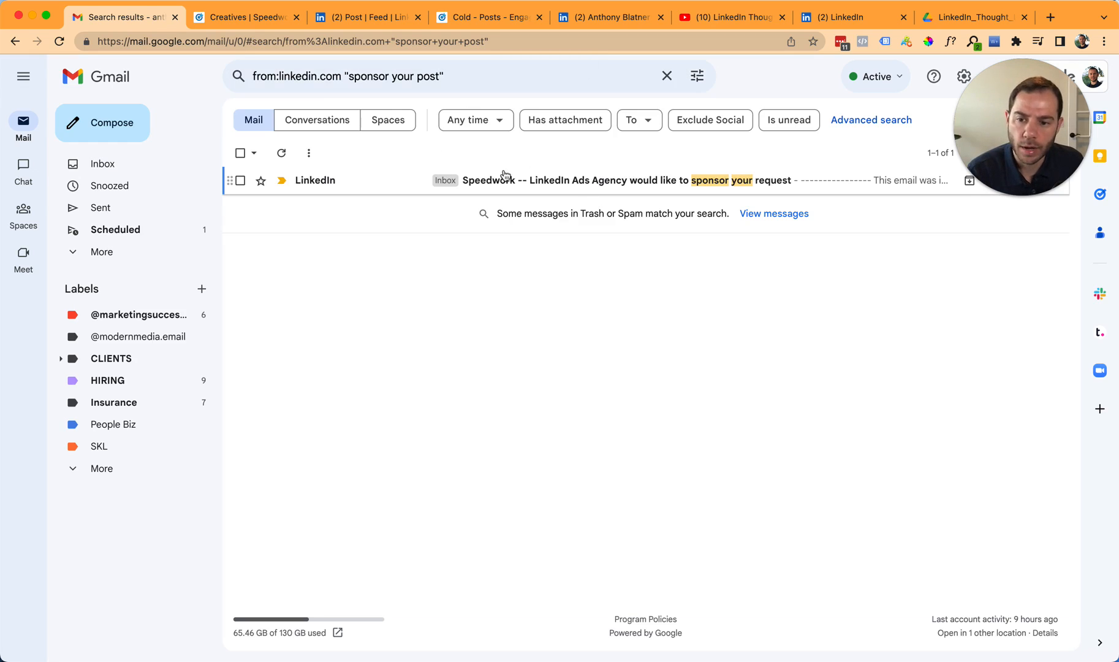
{"action": "left_click", "coordinate": [615, 178]}
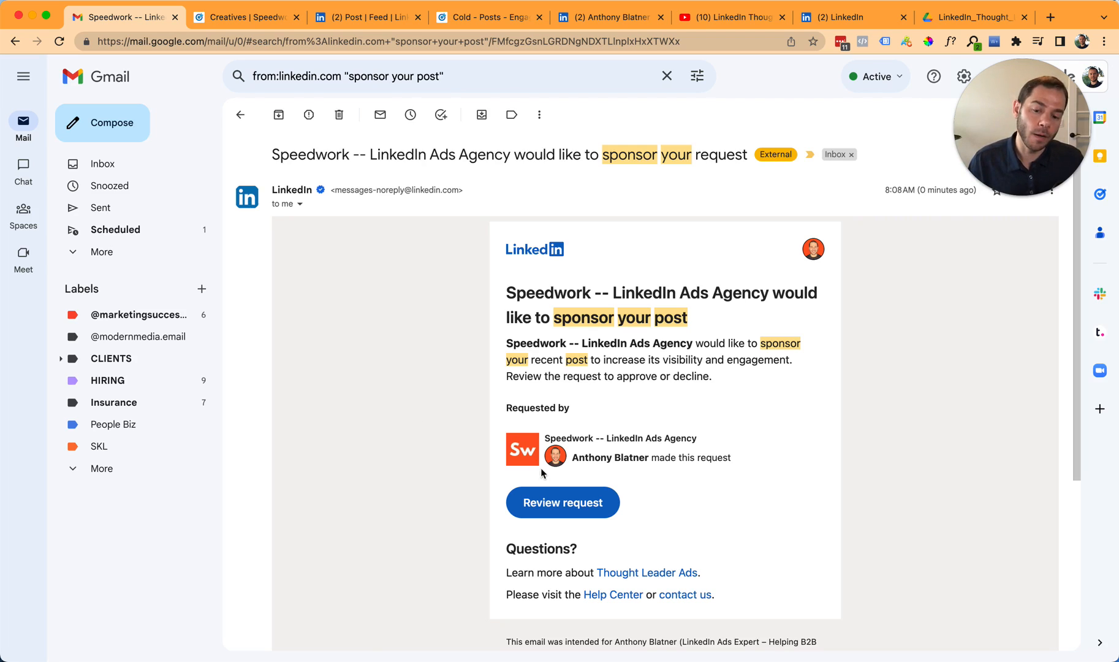
- Review and approve the sponsor request linked in the email, and view the approved #LinkedInAds post
{"action": "left_click", "coordinate": [560, 503]}
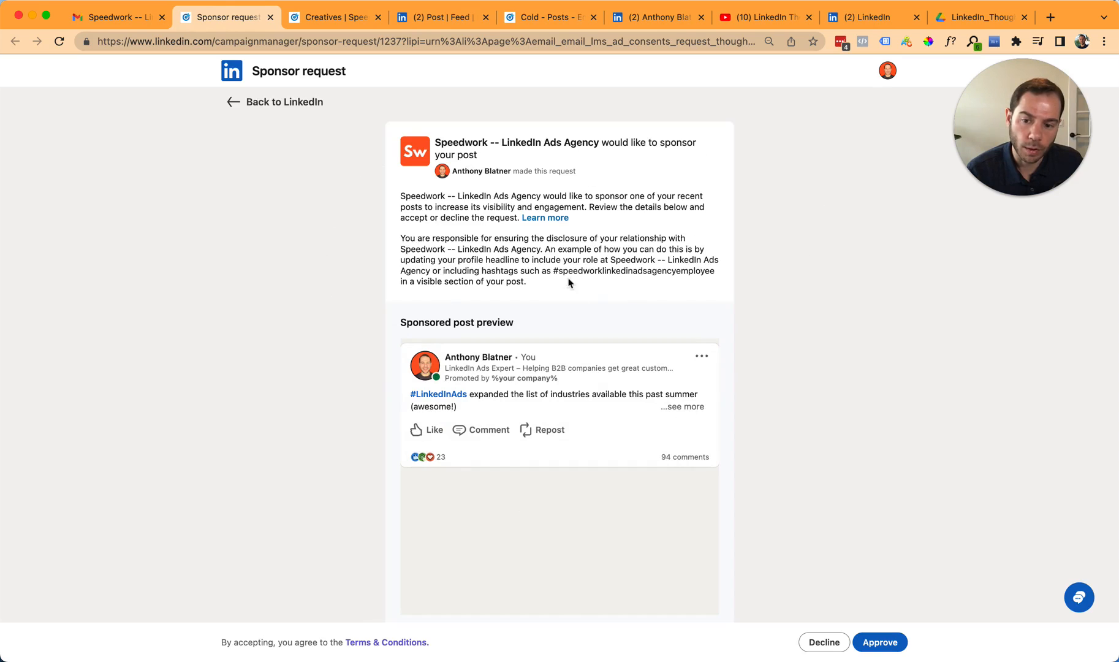
{"action": "scroll", "coordinate": [557, 438], "scroll_direction": "down", "scroll_amount": 2}
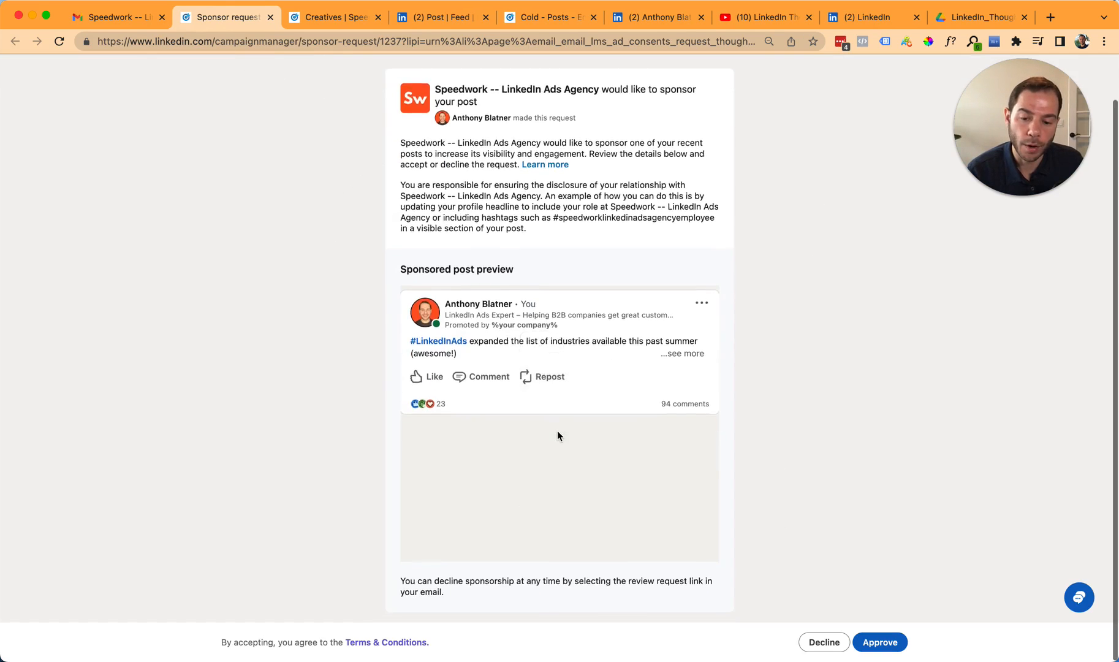
{"action": "scroll", "coordinate": [587, 435], "scroll_direction": "up", "scroll_amount": 2}
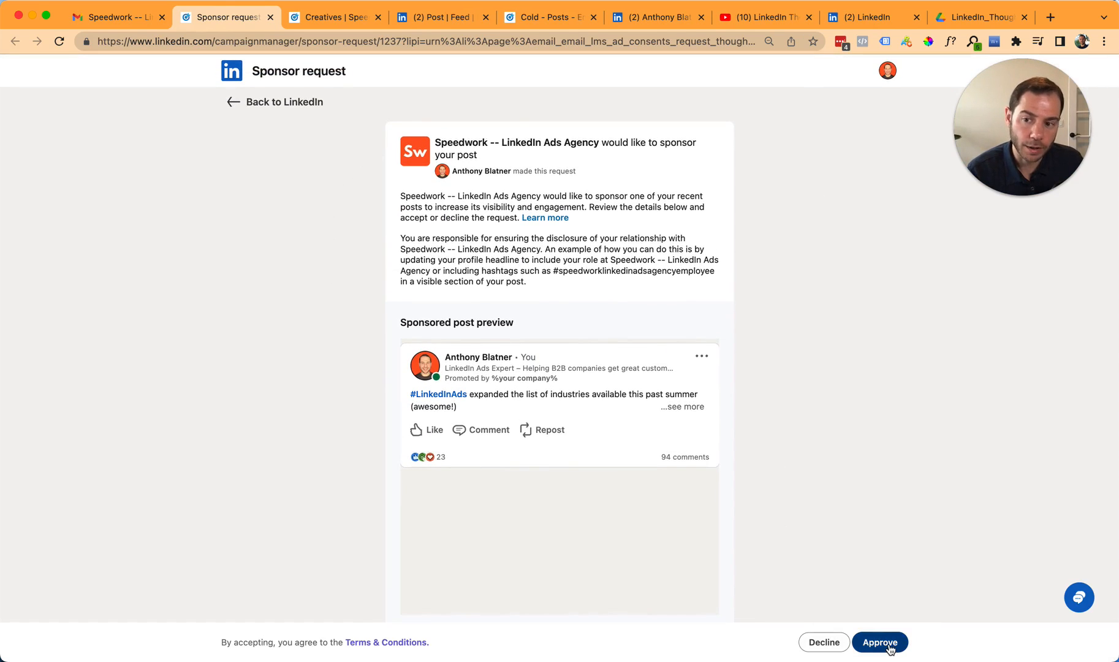
{"action": "left_click", "coordinate": [887, 643]}
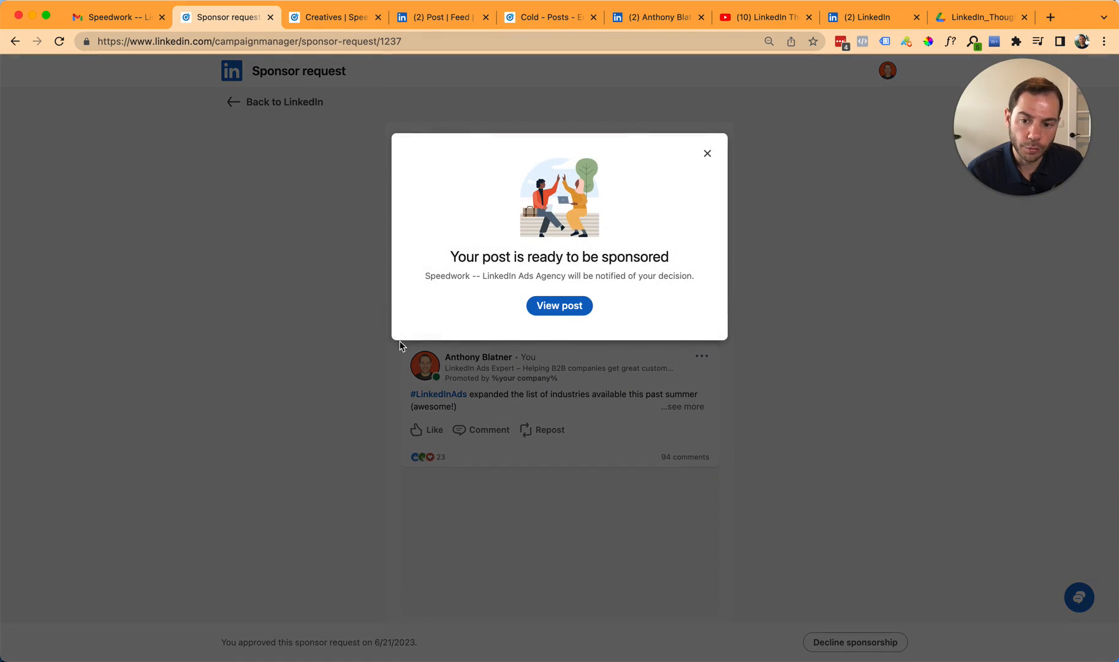
{"action": "left_click", "coordinate": [579, 306]}
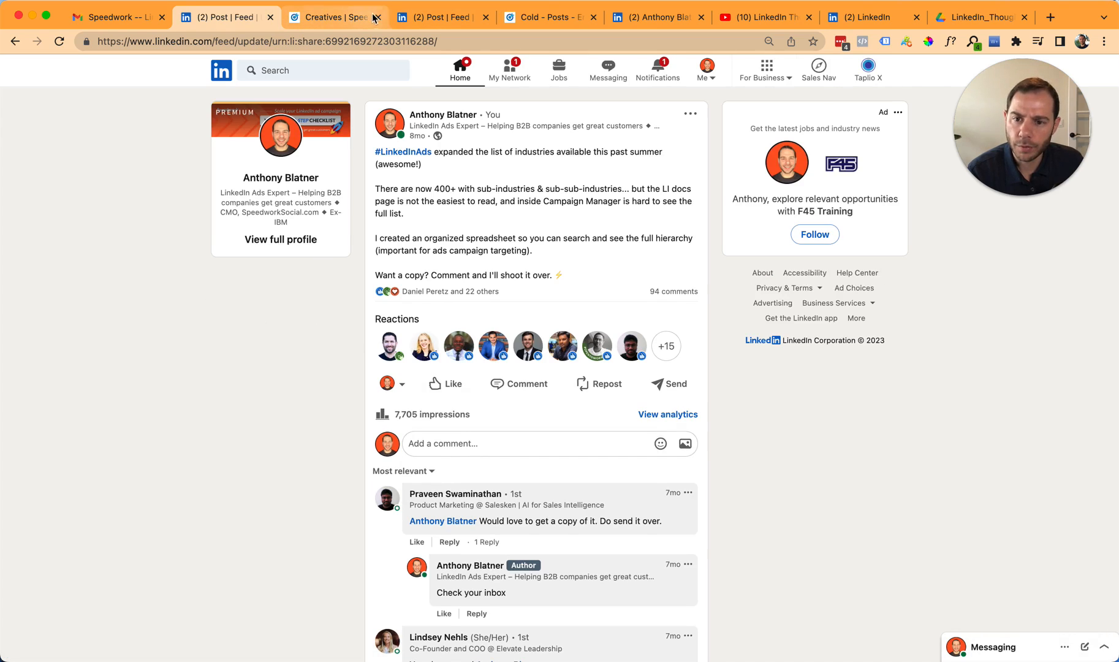
- Return to Campaign Manager, dismiss the notifications, and reload the content library at the employee sponsorship requests
{"action": "left_click", "coordinate": [529, 18]}
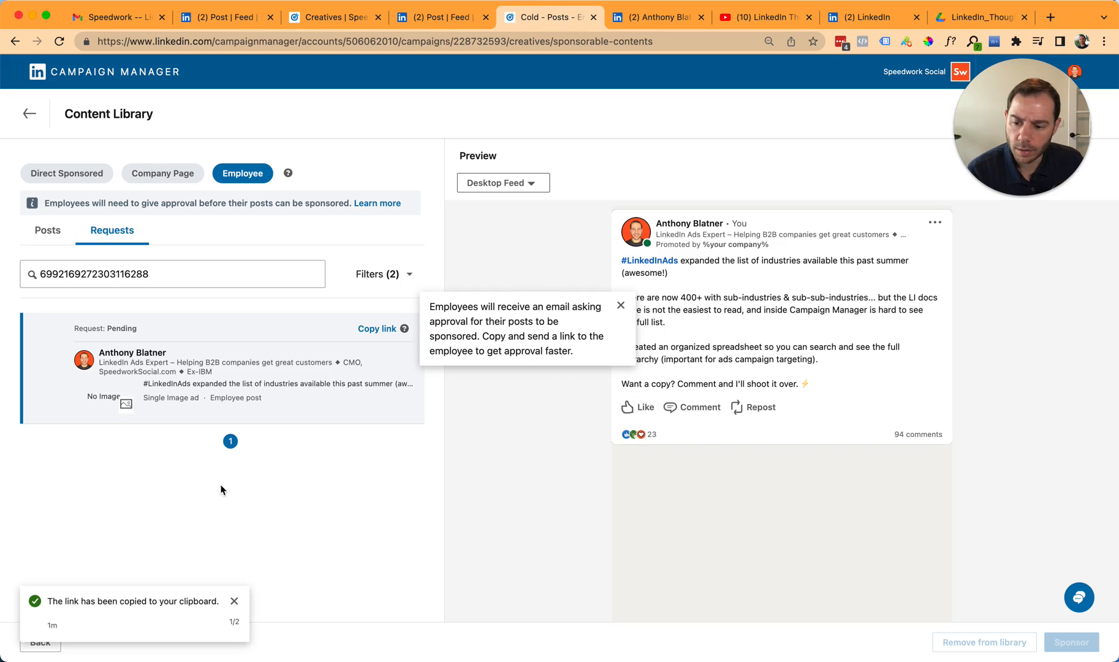
{"action": "left_click", "coordinate": [234, 601]}
{"action": "left_click", "coordinate": [236, 620]}
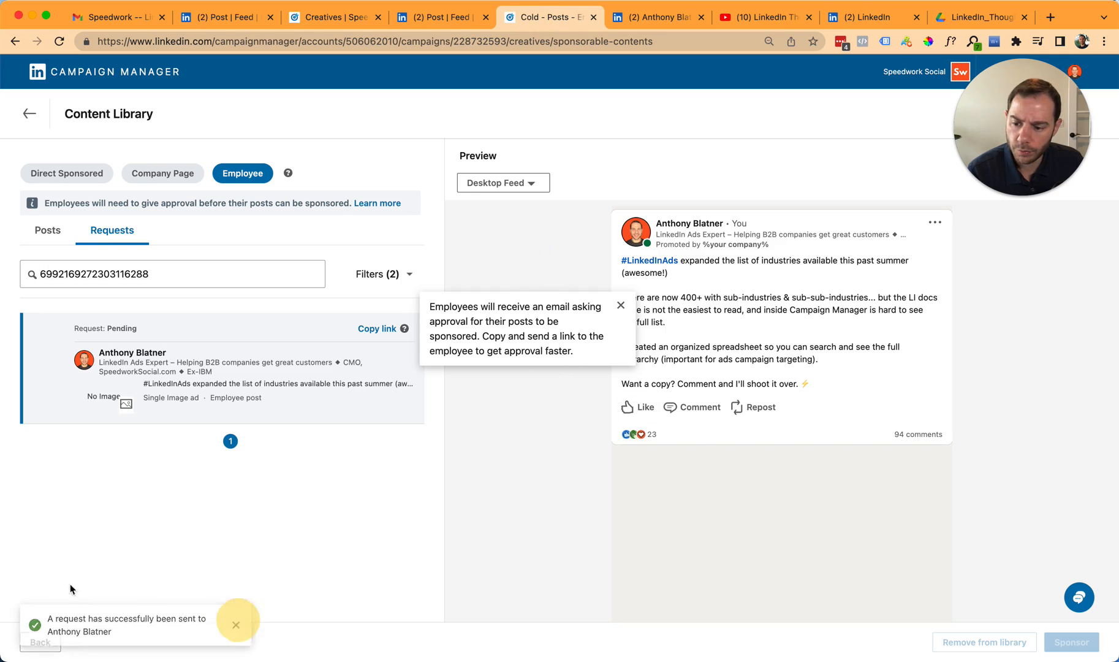
{"action": "left_click", "coordinate": [41, 642]}
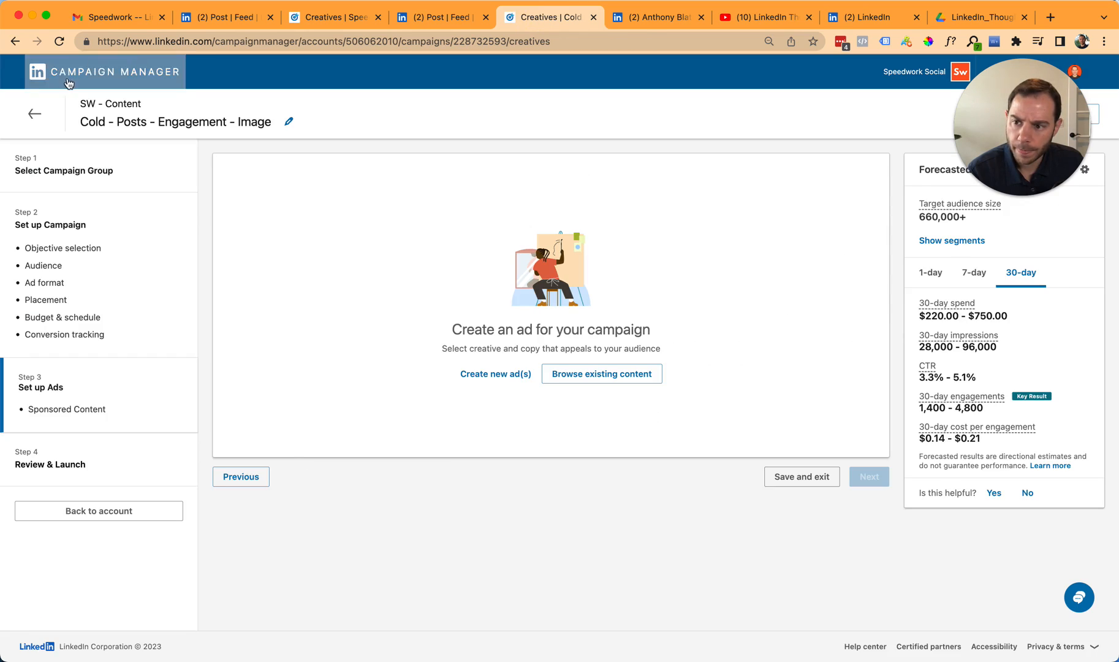
{"action": "left_click", "coordinate": [68, 83]}
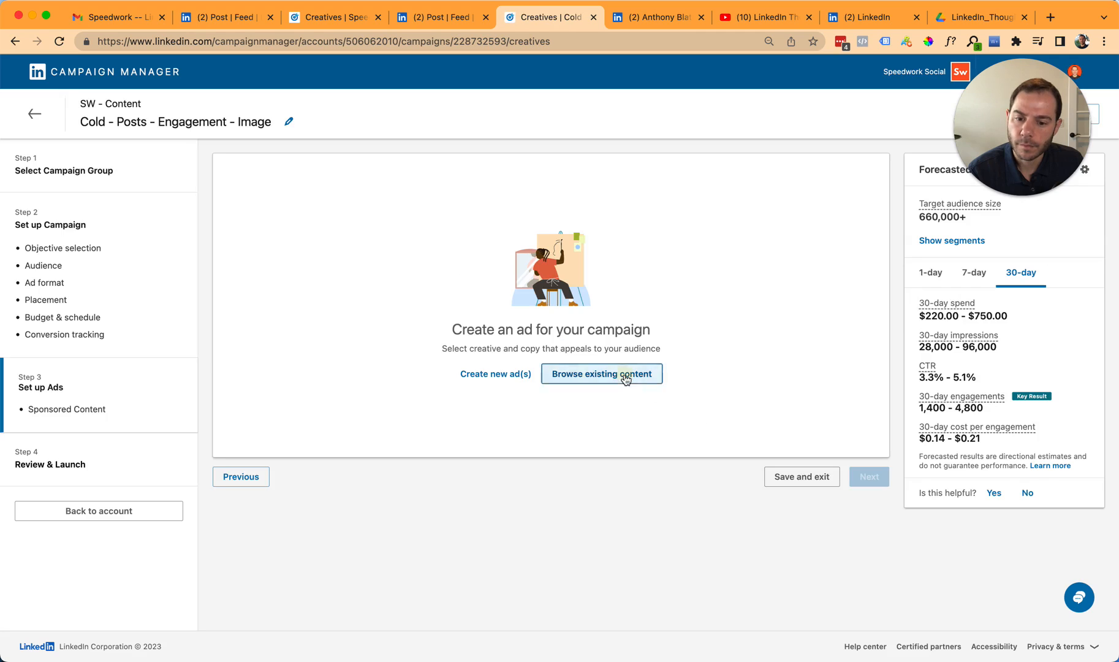
{"action": "left_click", "coordinate": [622, 375]}
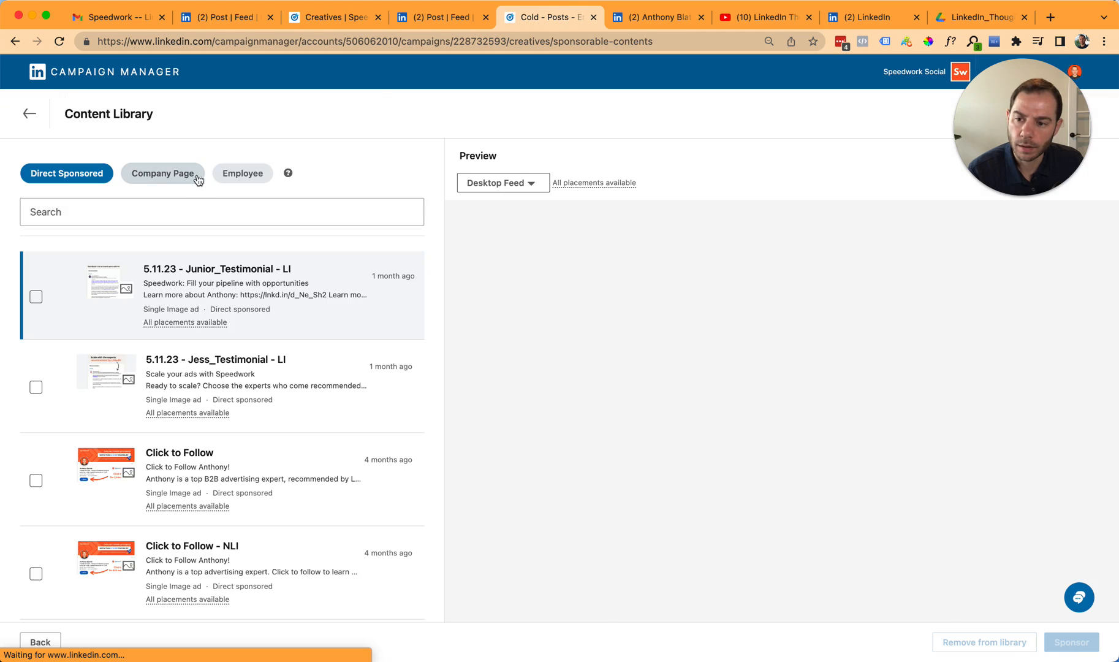
{"action": "left_click", "coordinate": [242, 173]}
{"action": "left_click", "coordinate": [113, 230]}
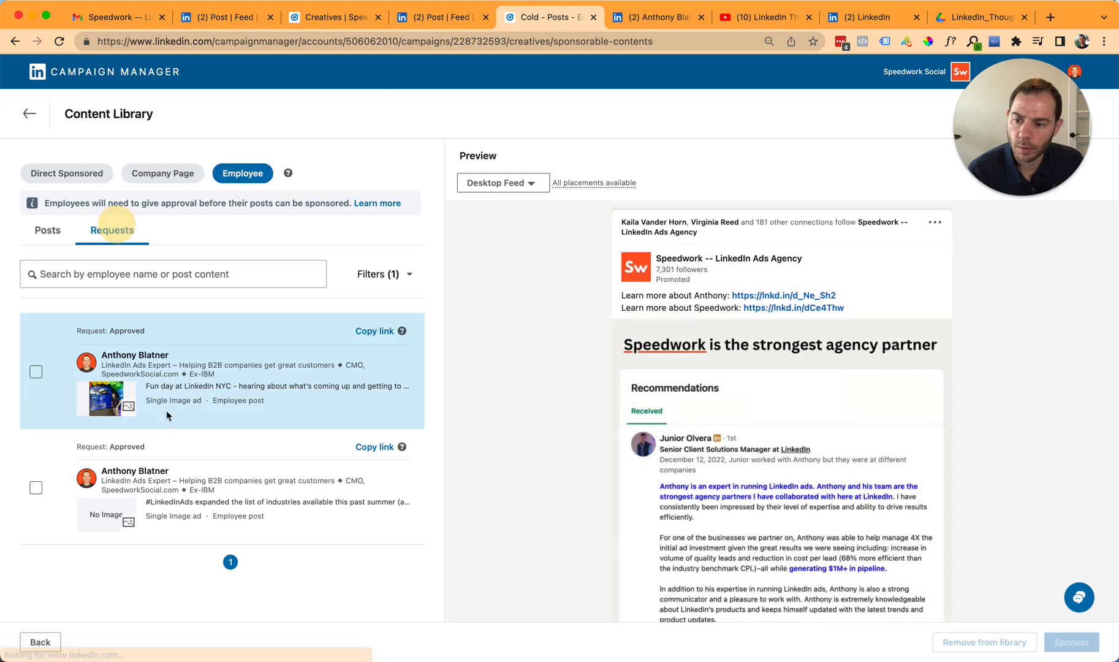
- Select the approved #LinkedInAds industries post and sponsor it in the Cold - Posts - Engagement - Image campaign
{"action": "left_click", "coordinate": [252, 496]}
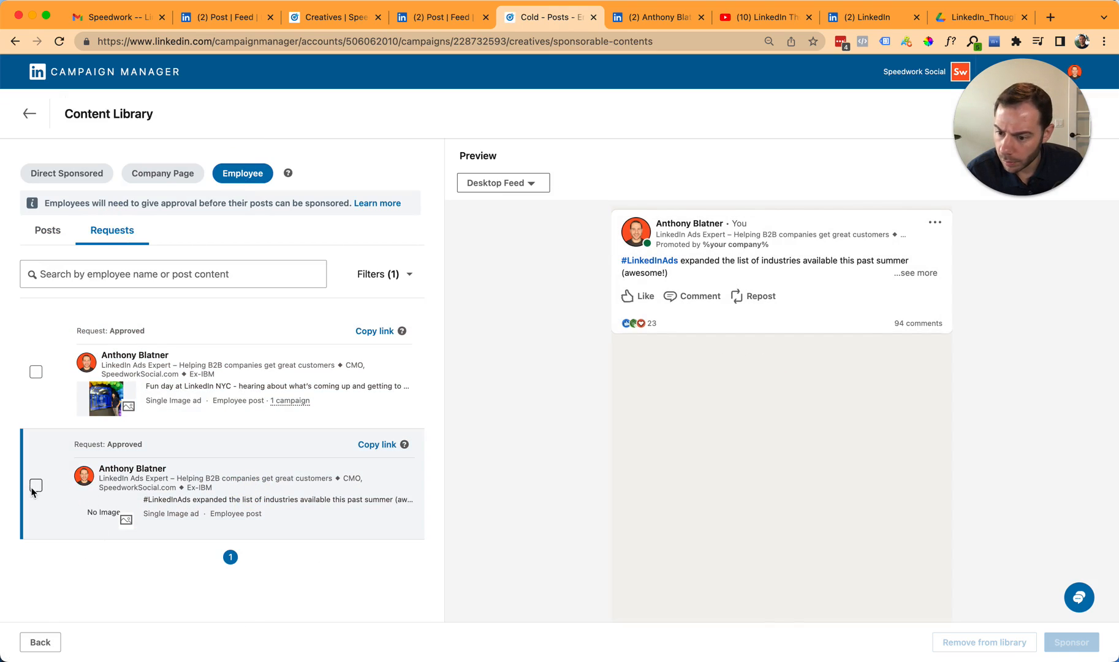
{"action": "double_click", "coordinate": [125, 443]}
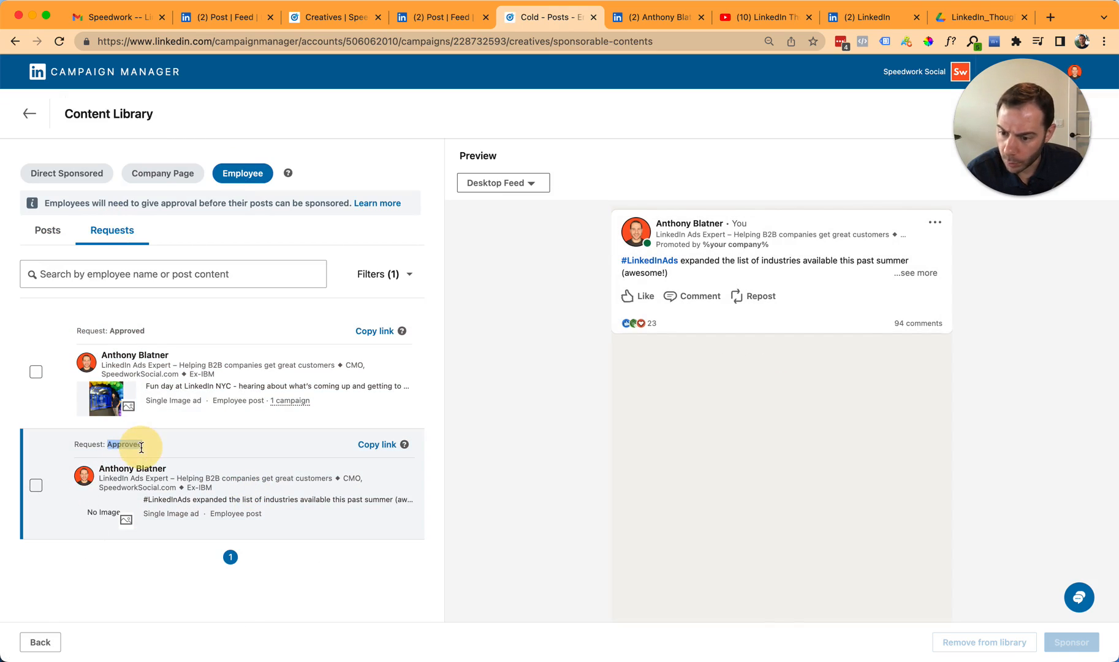
{"action": "left_click", "coordinate": [32, 488]}
{"action": "left_click", "coordinate": [1073, 644]}
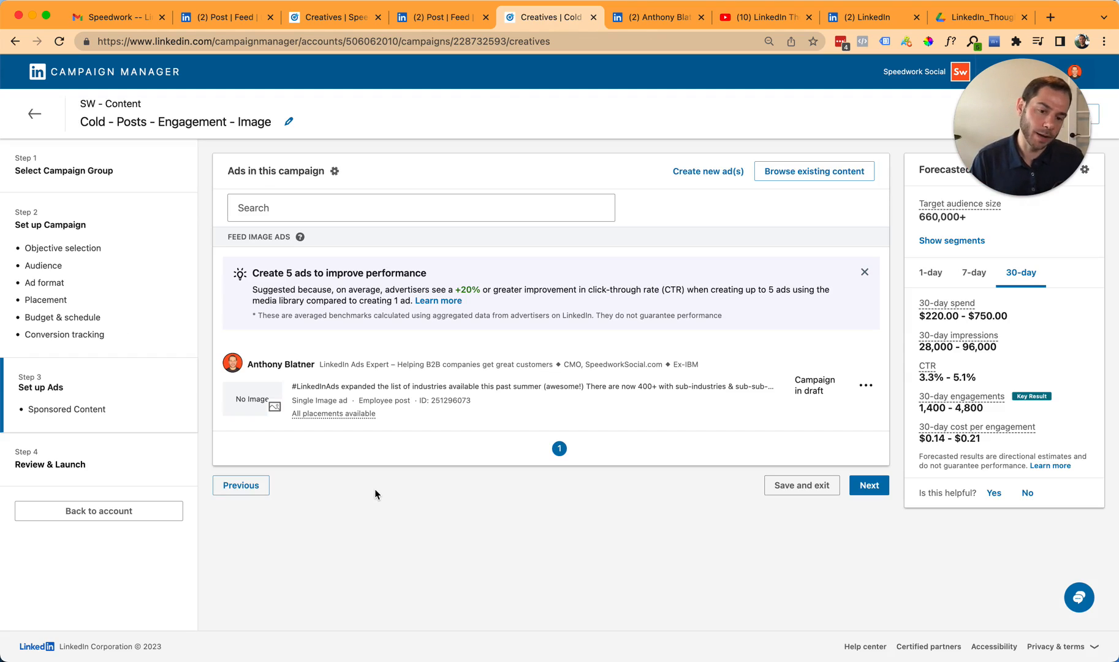
- Show the sponsored #LinkedInAds post in the feed to check its promoted label, and return to the campaign's ads
{"action": "left_click", "coordinate": [865, 385]}
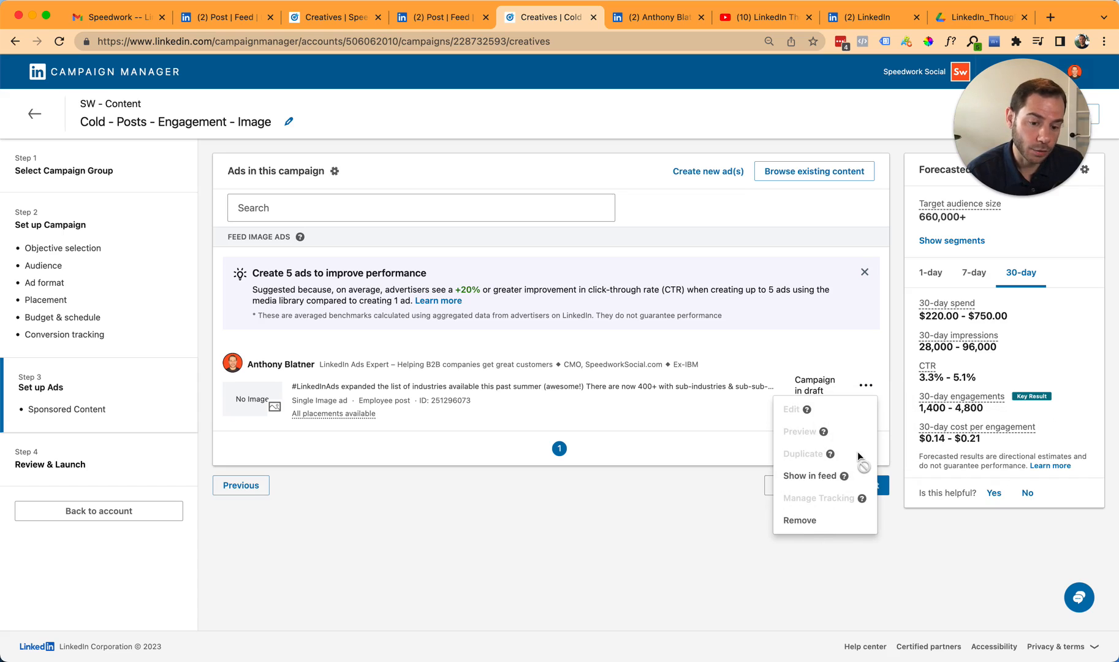
{"action": "left_click", "coordinate": [819, 479]}
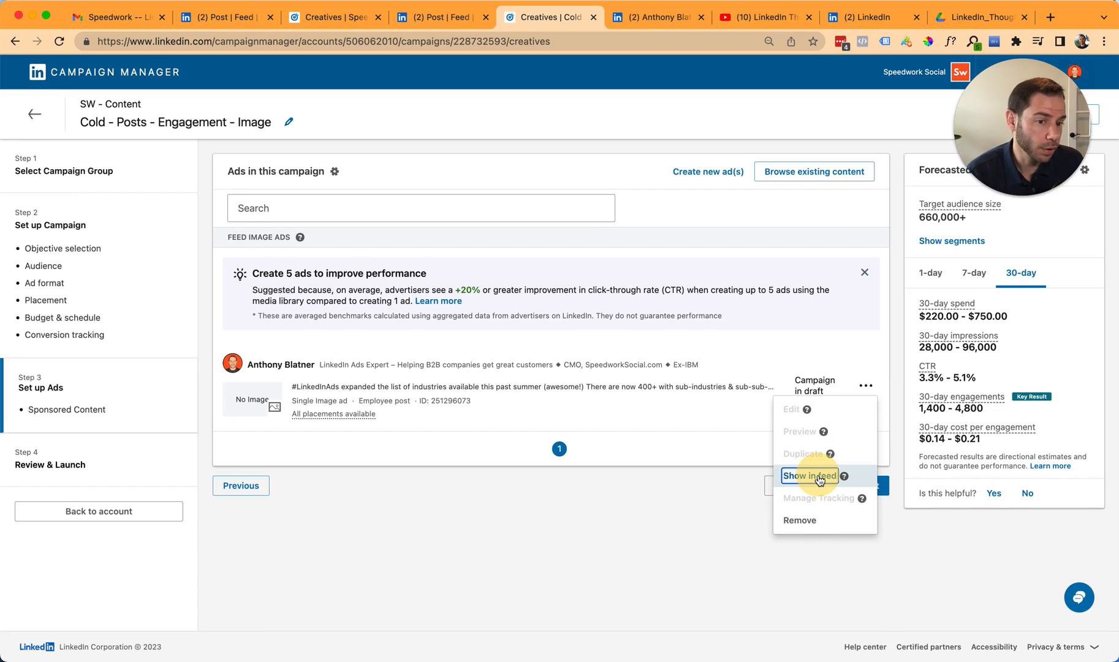
{"action": "left_click", "coordinate": [819, 477]}
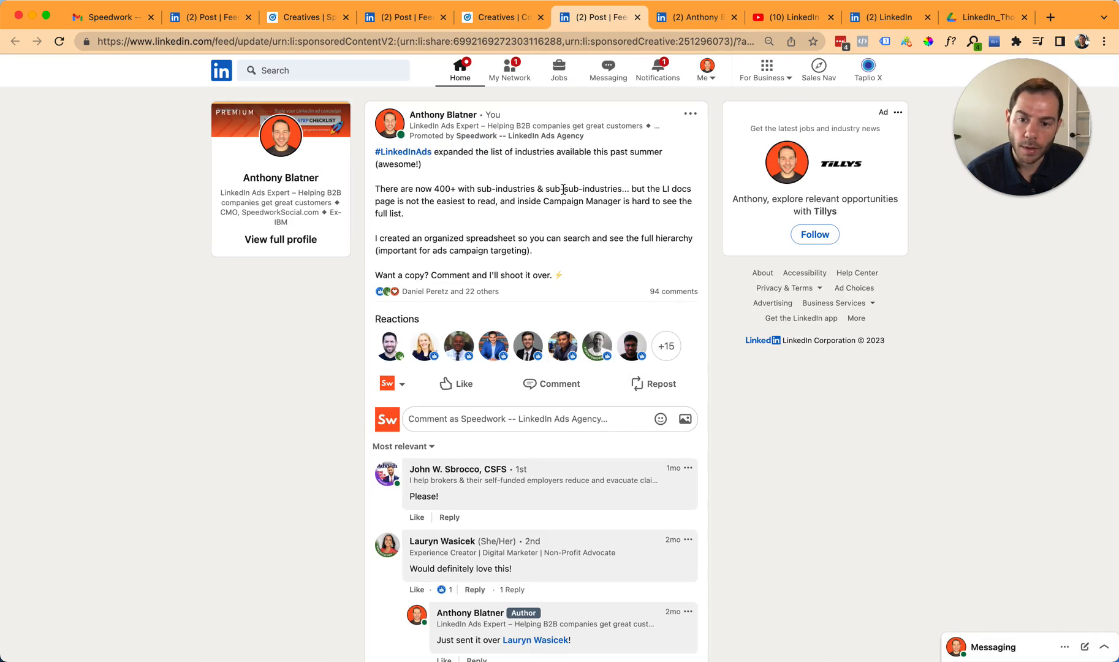
{"action": "left_click", "coordinate": [499, 17]}
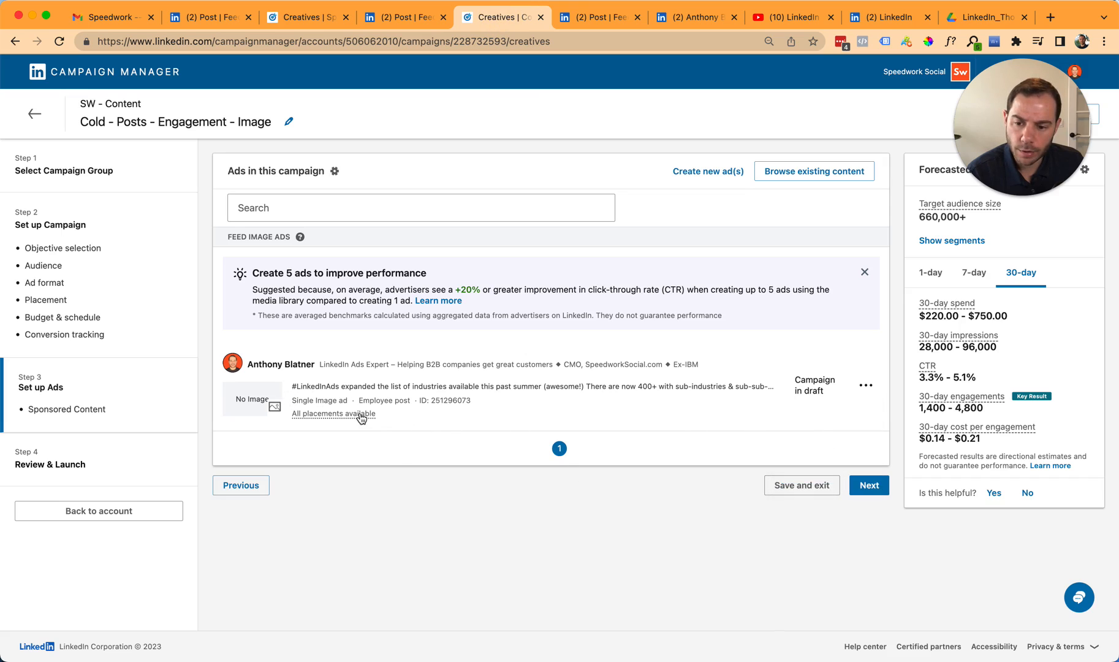
{"action": "mouse_move", "coordinate": [361, 416]}
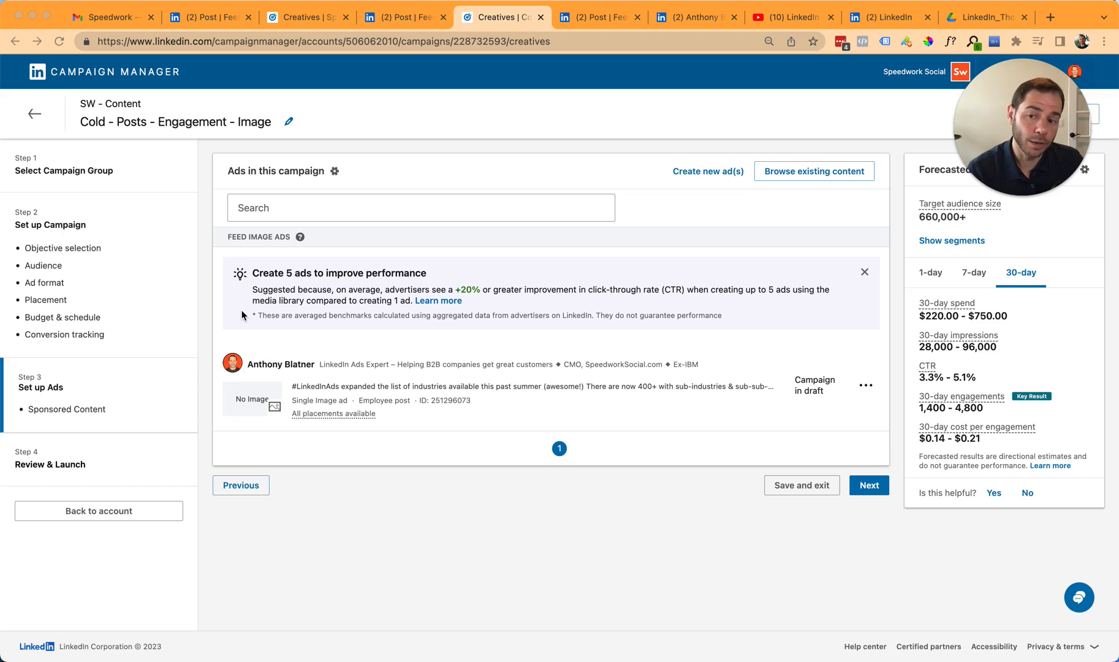
{"action": "left_click", "coordinate": [709, 424]}
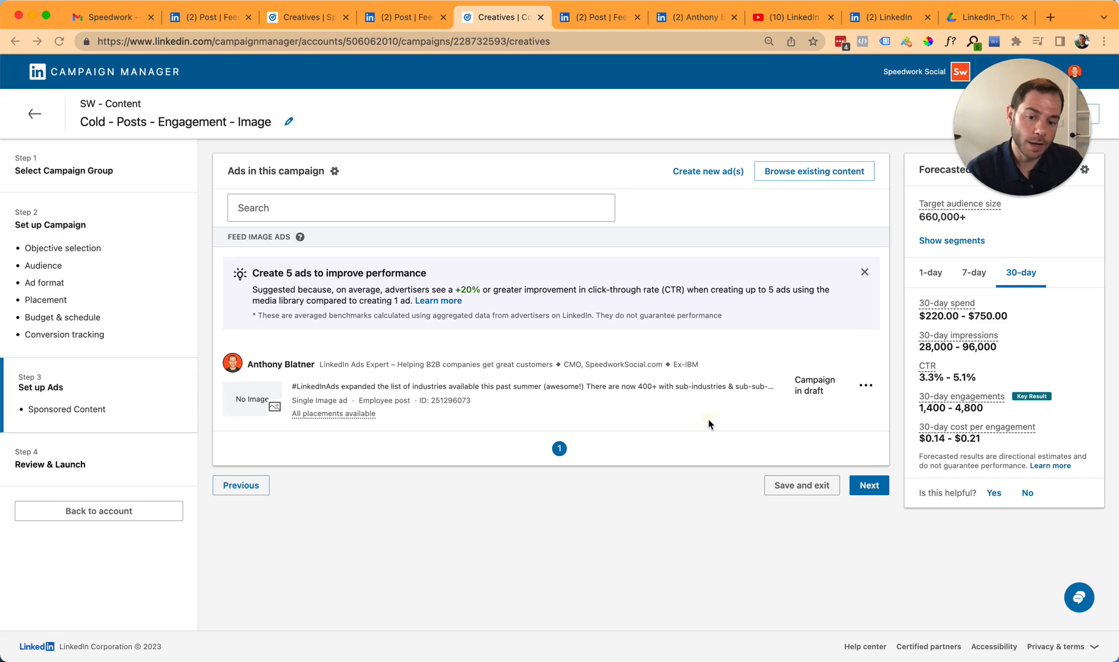